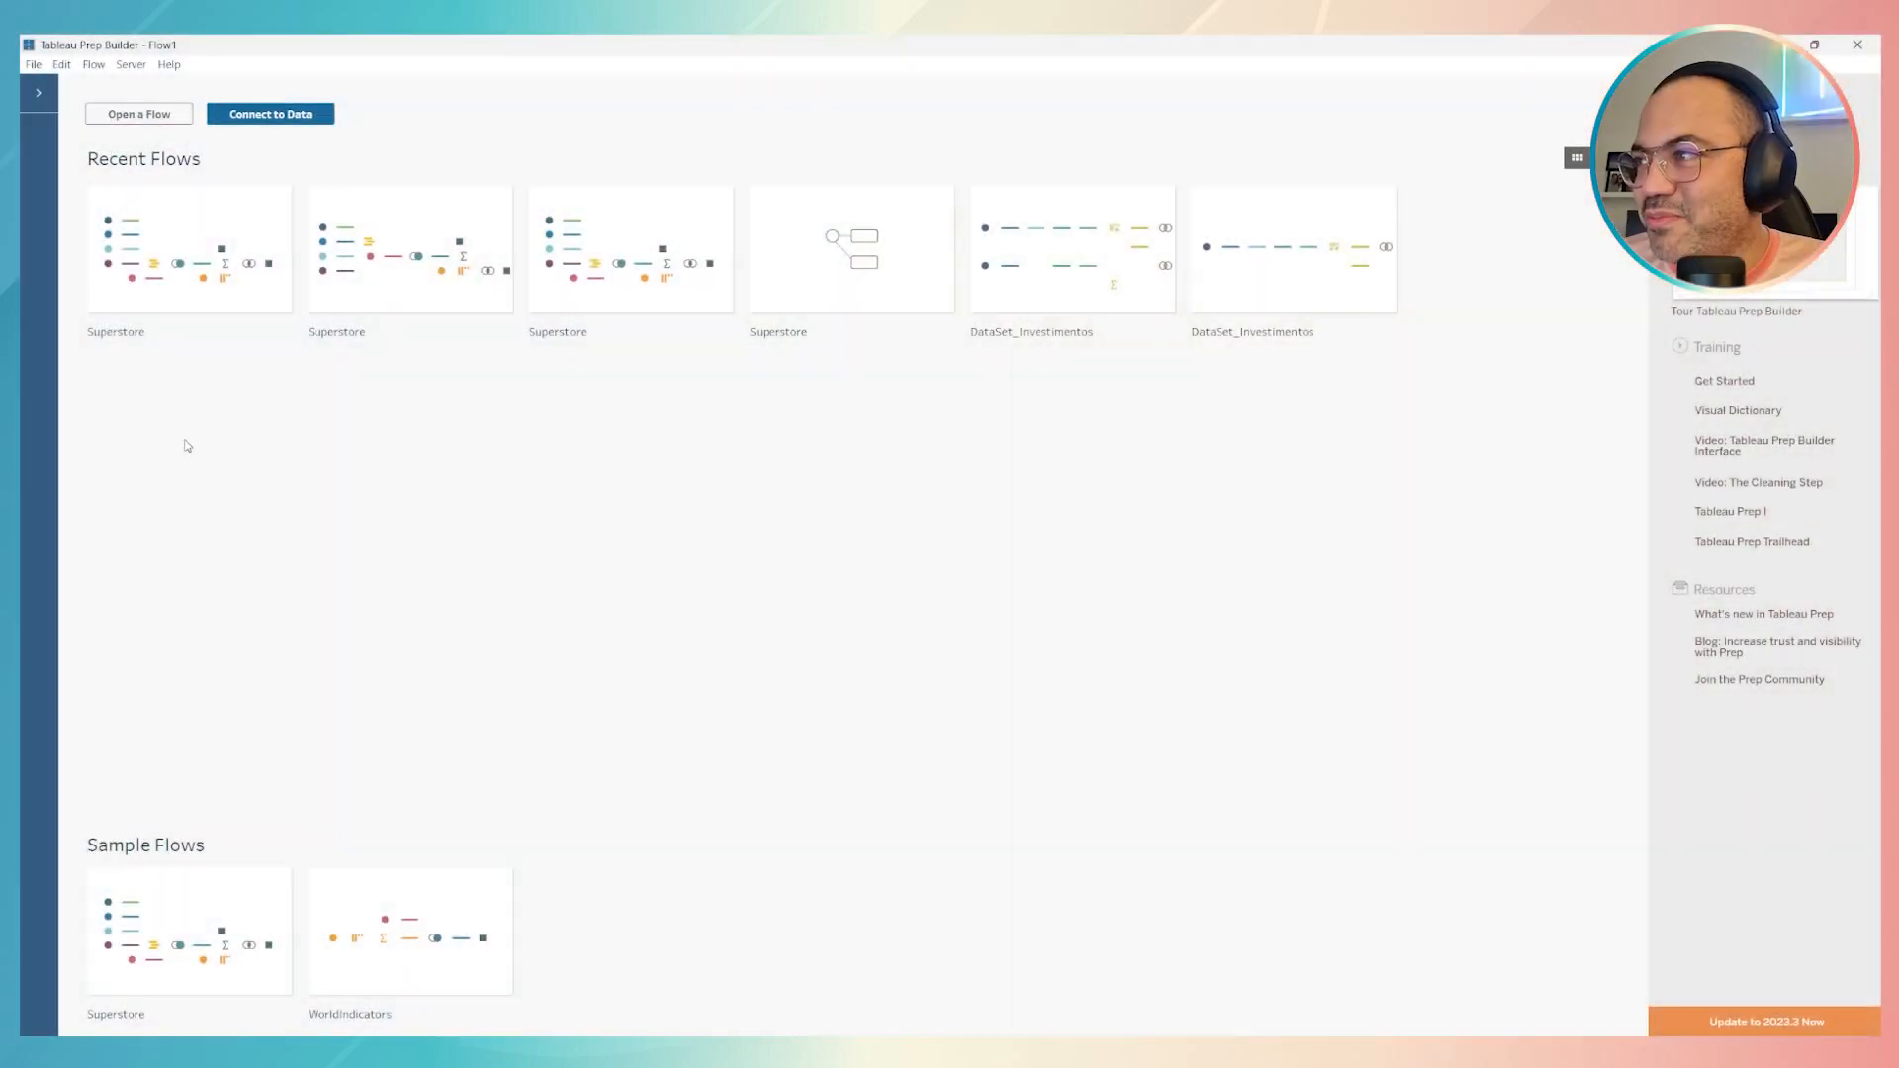
Open the Superstore sample flow and delete every step except the orders_south input and Remove Nulls
click(139, 950)
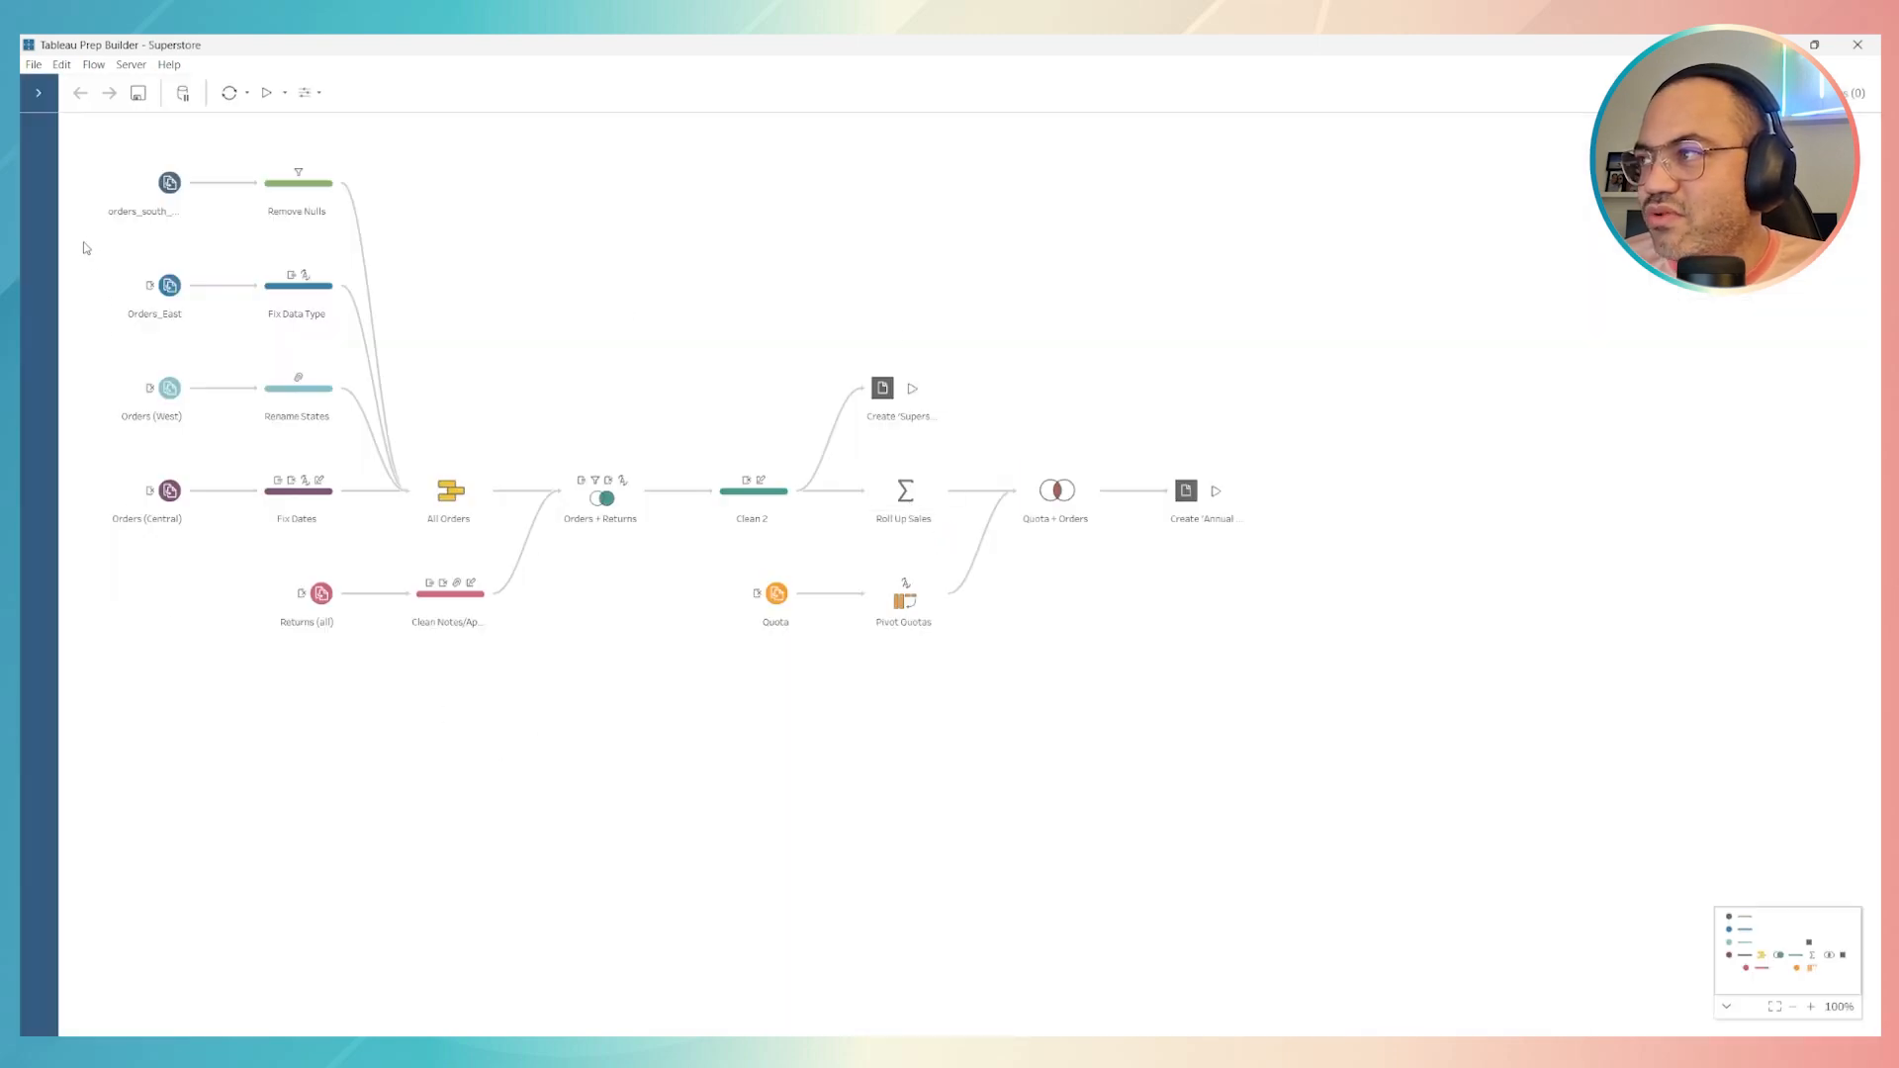
drag(81, 251, 1350, 667)
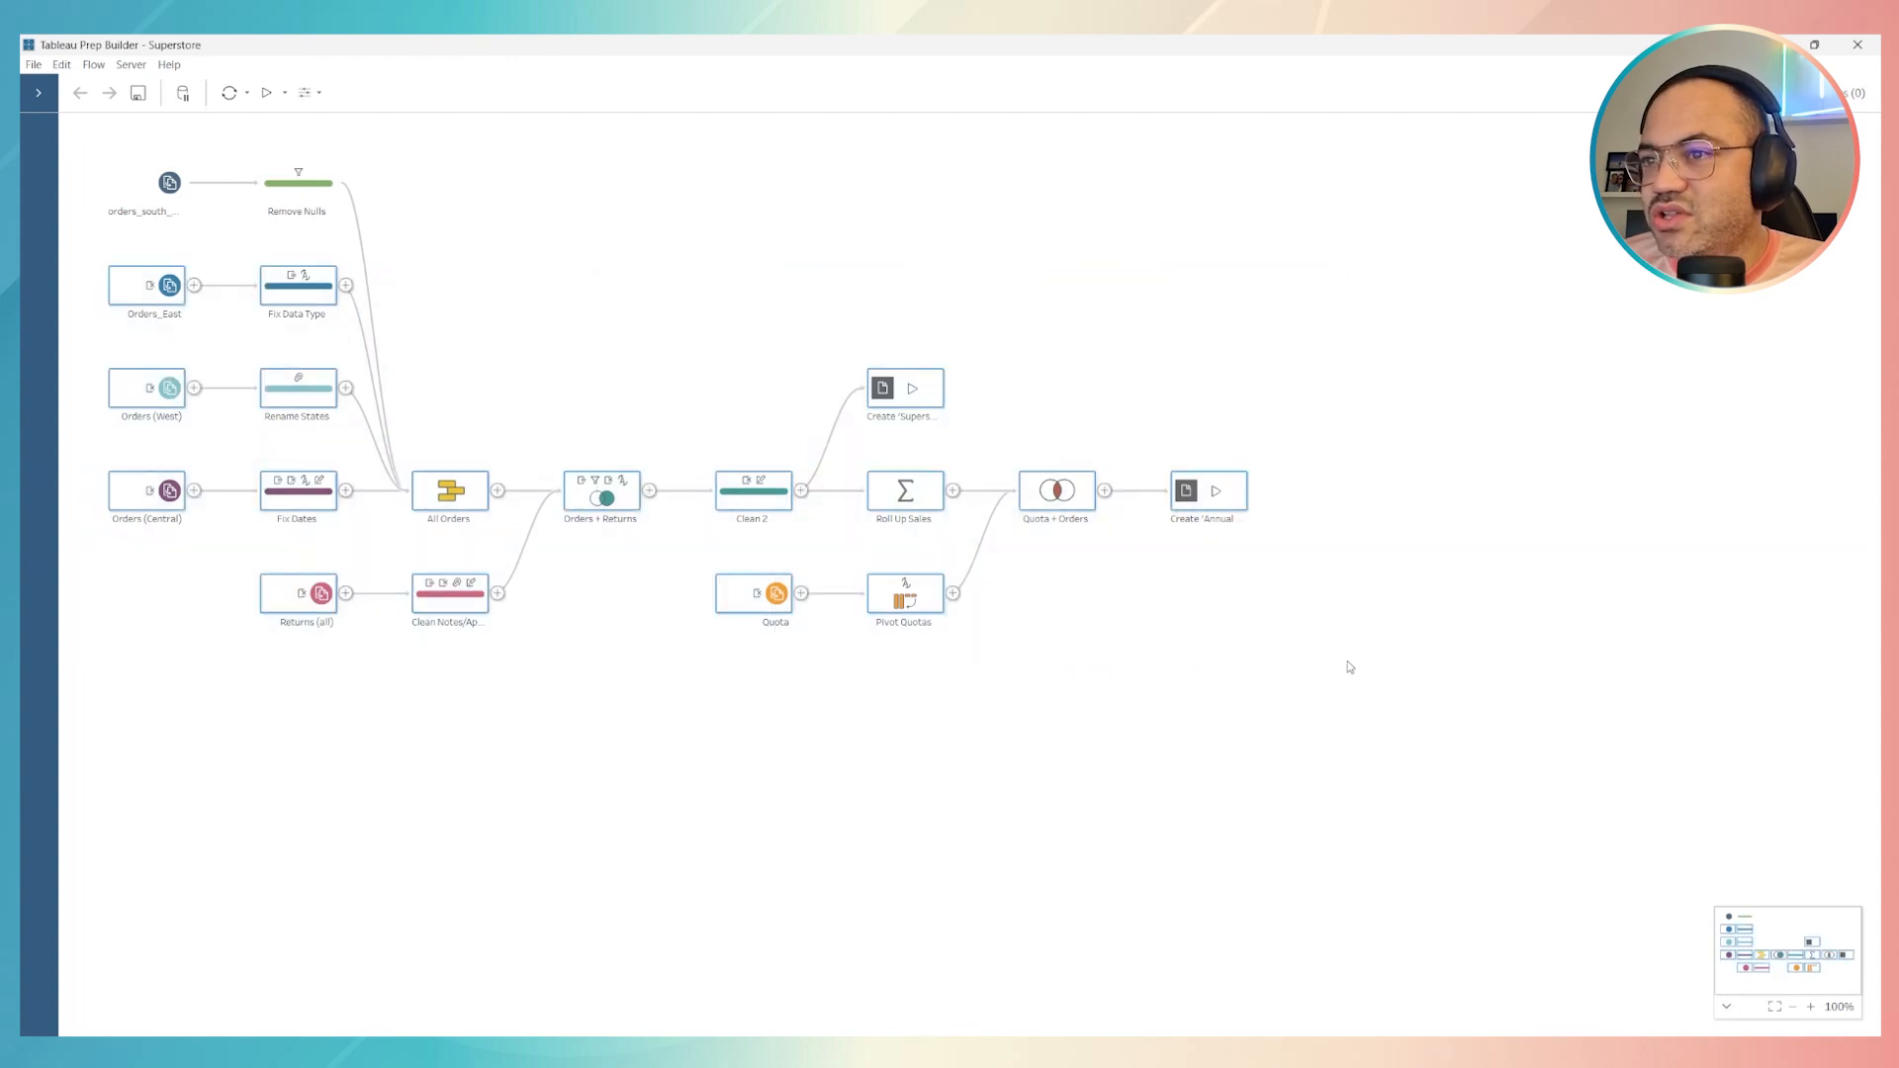
key(Delete)
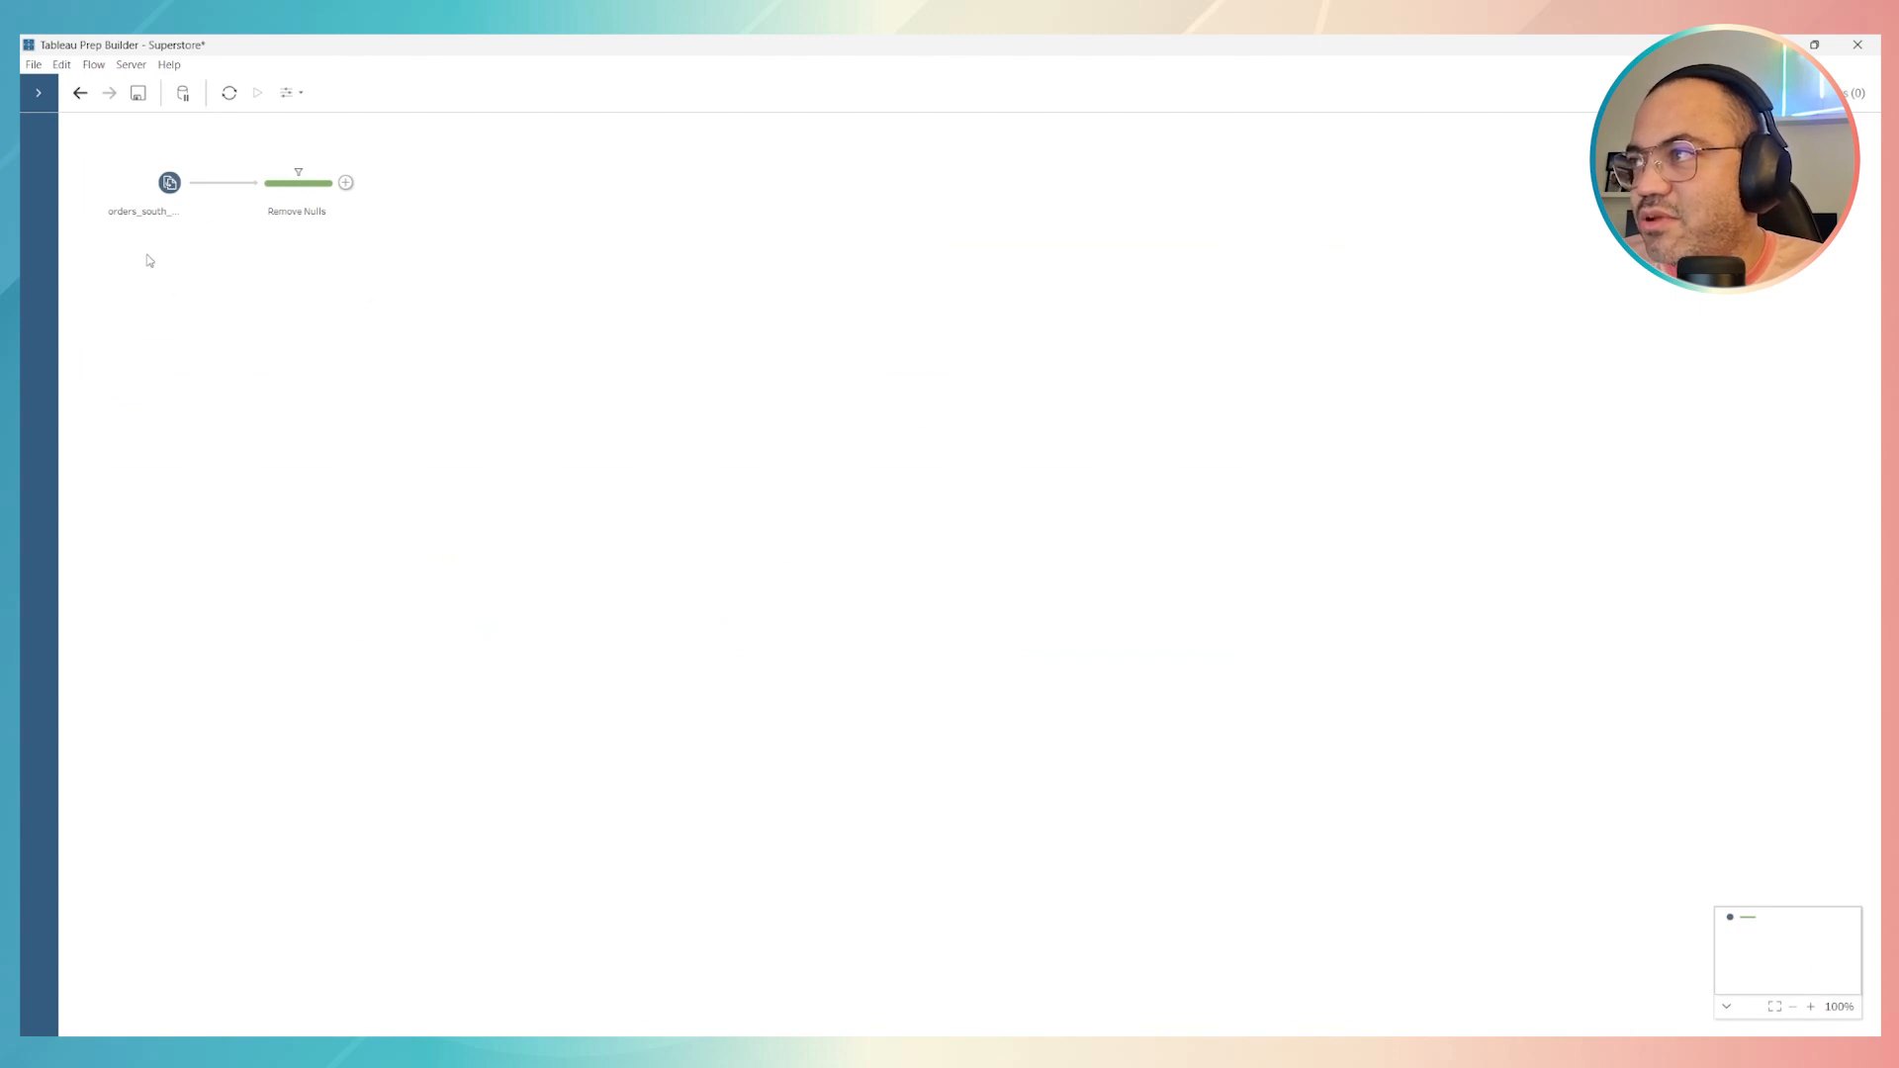
Keep only the Region and State fields in the Remove Nulls step
click(156, 201)
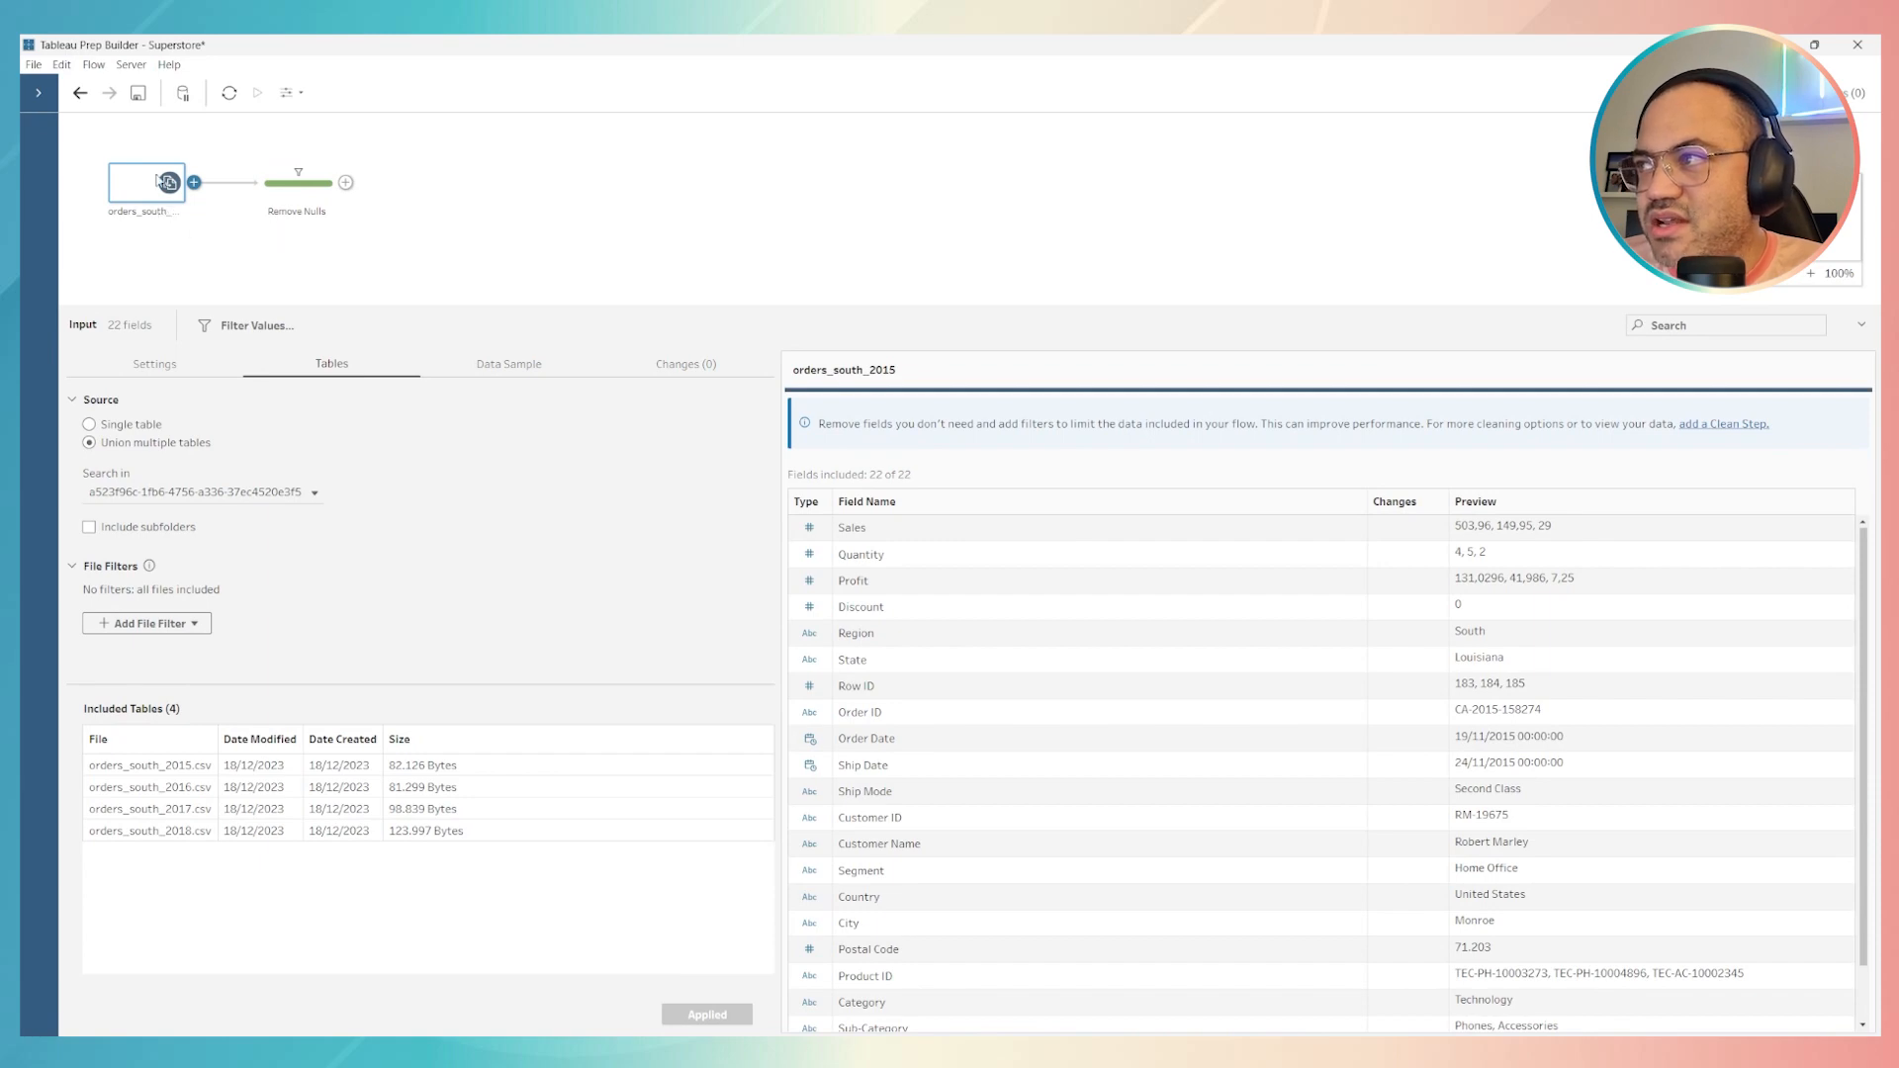
click(280, 201)
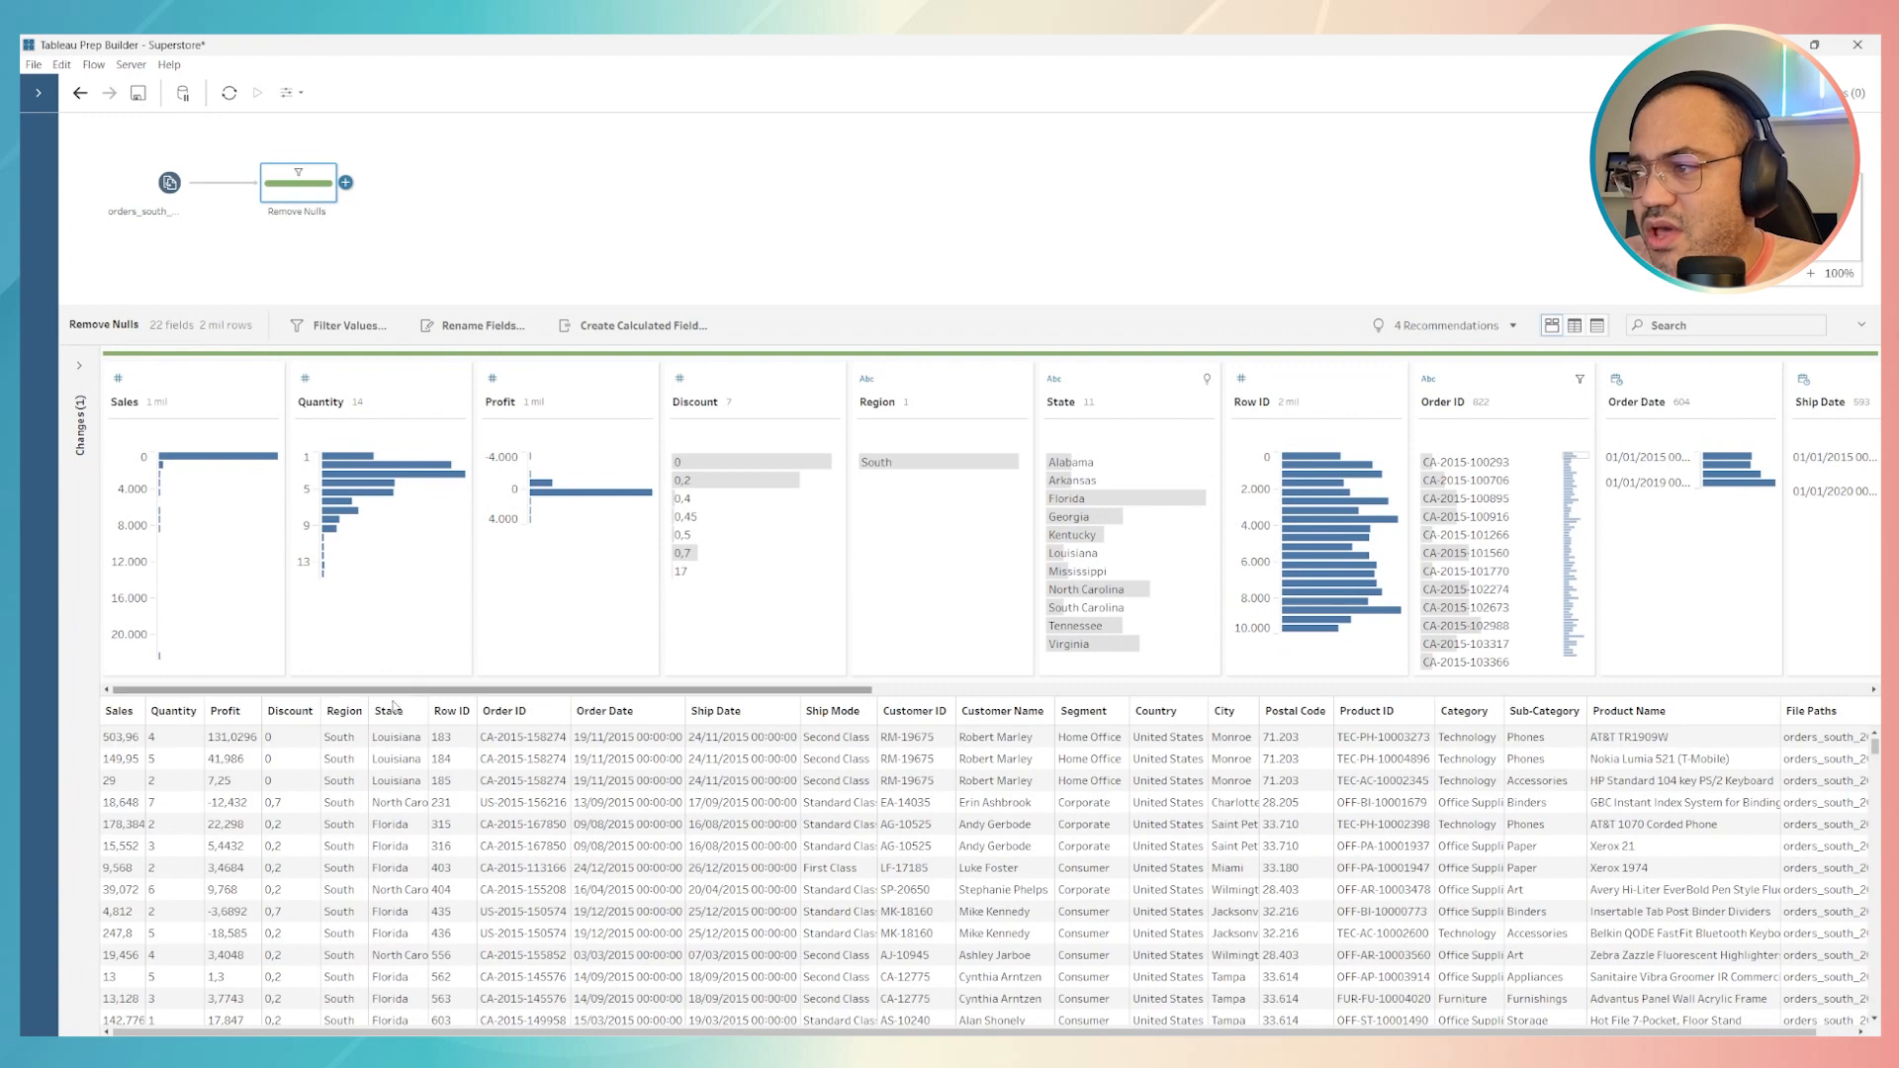
click(360, 713)
click(383, 713)
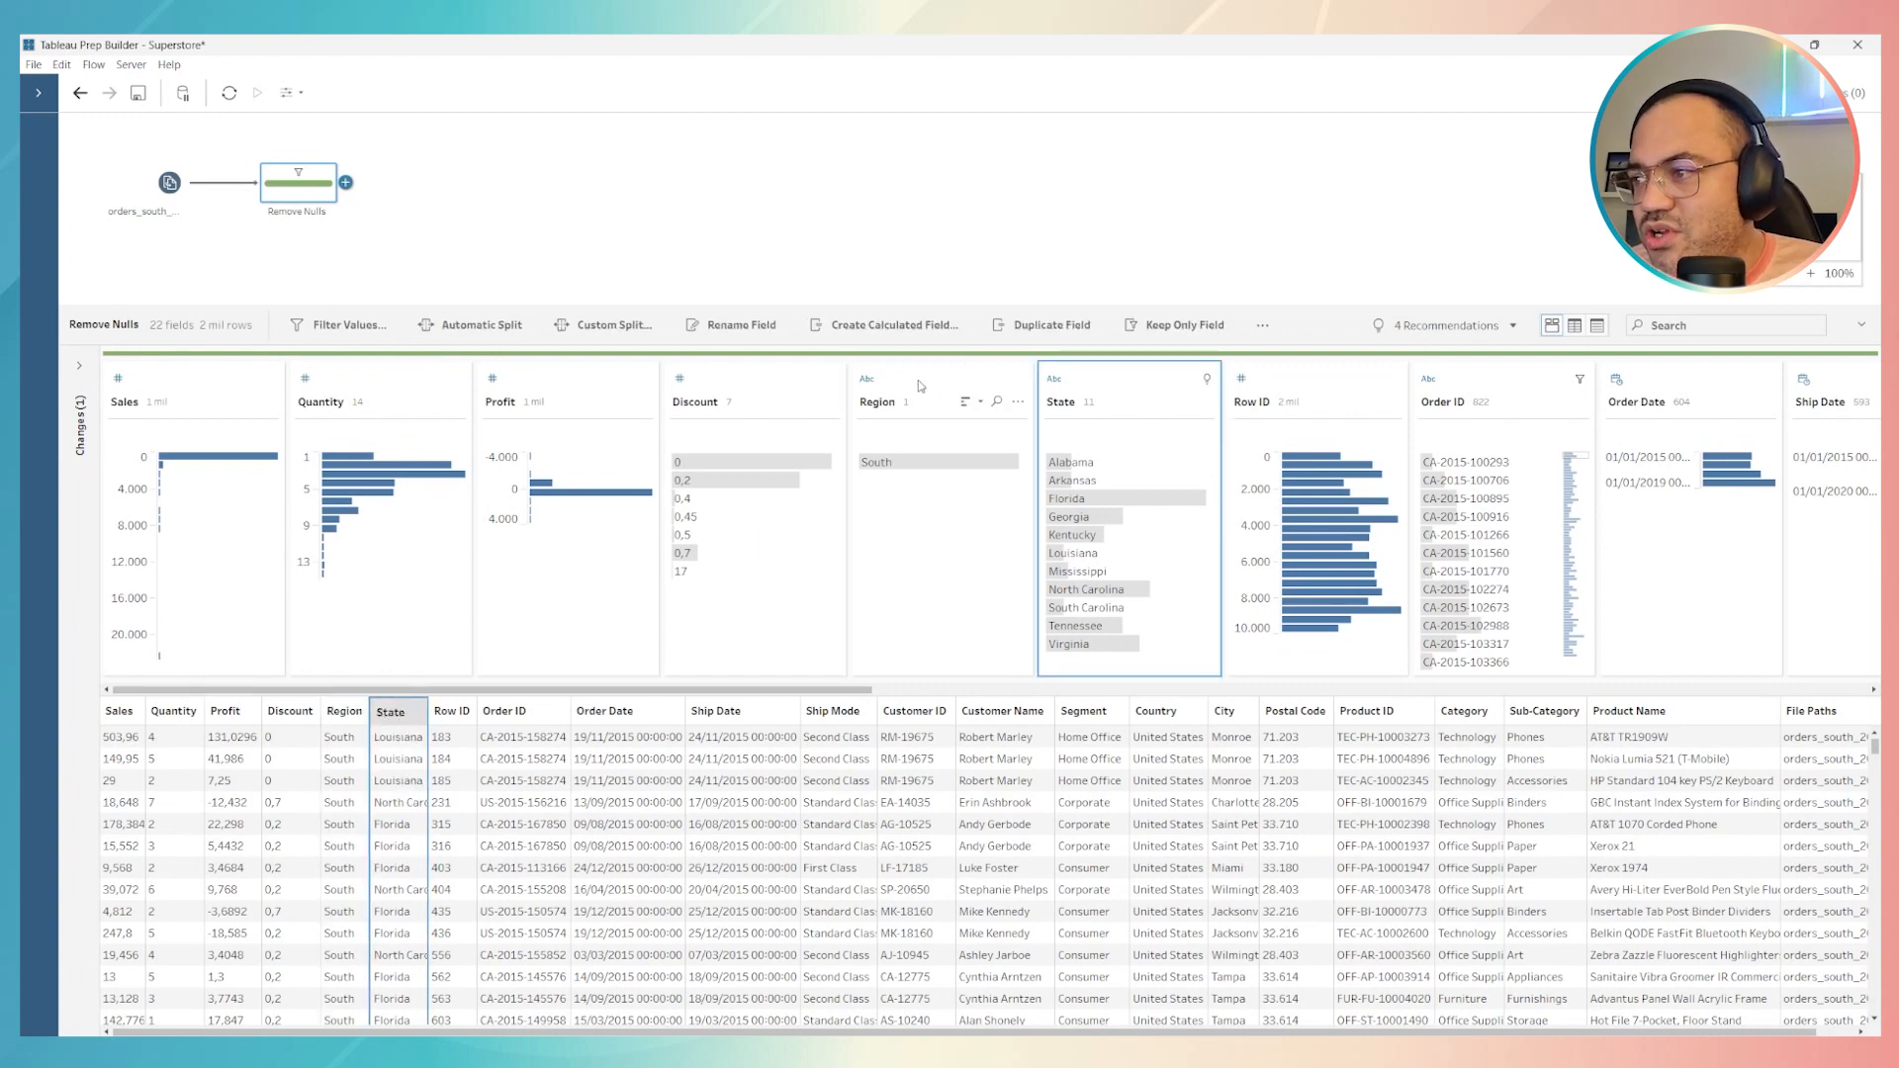
ctrl+click(964, 386)
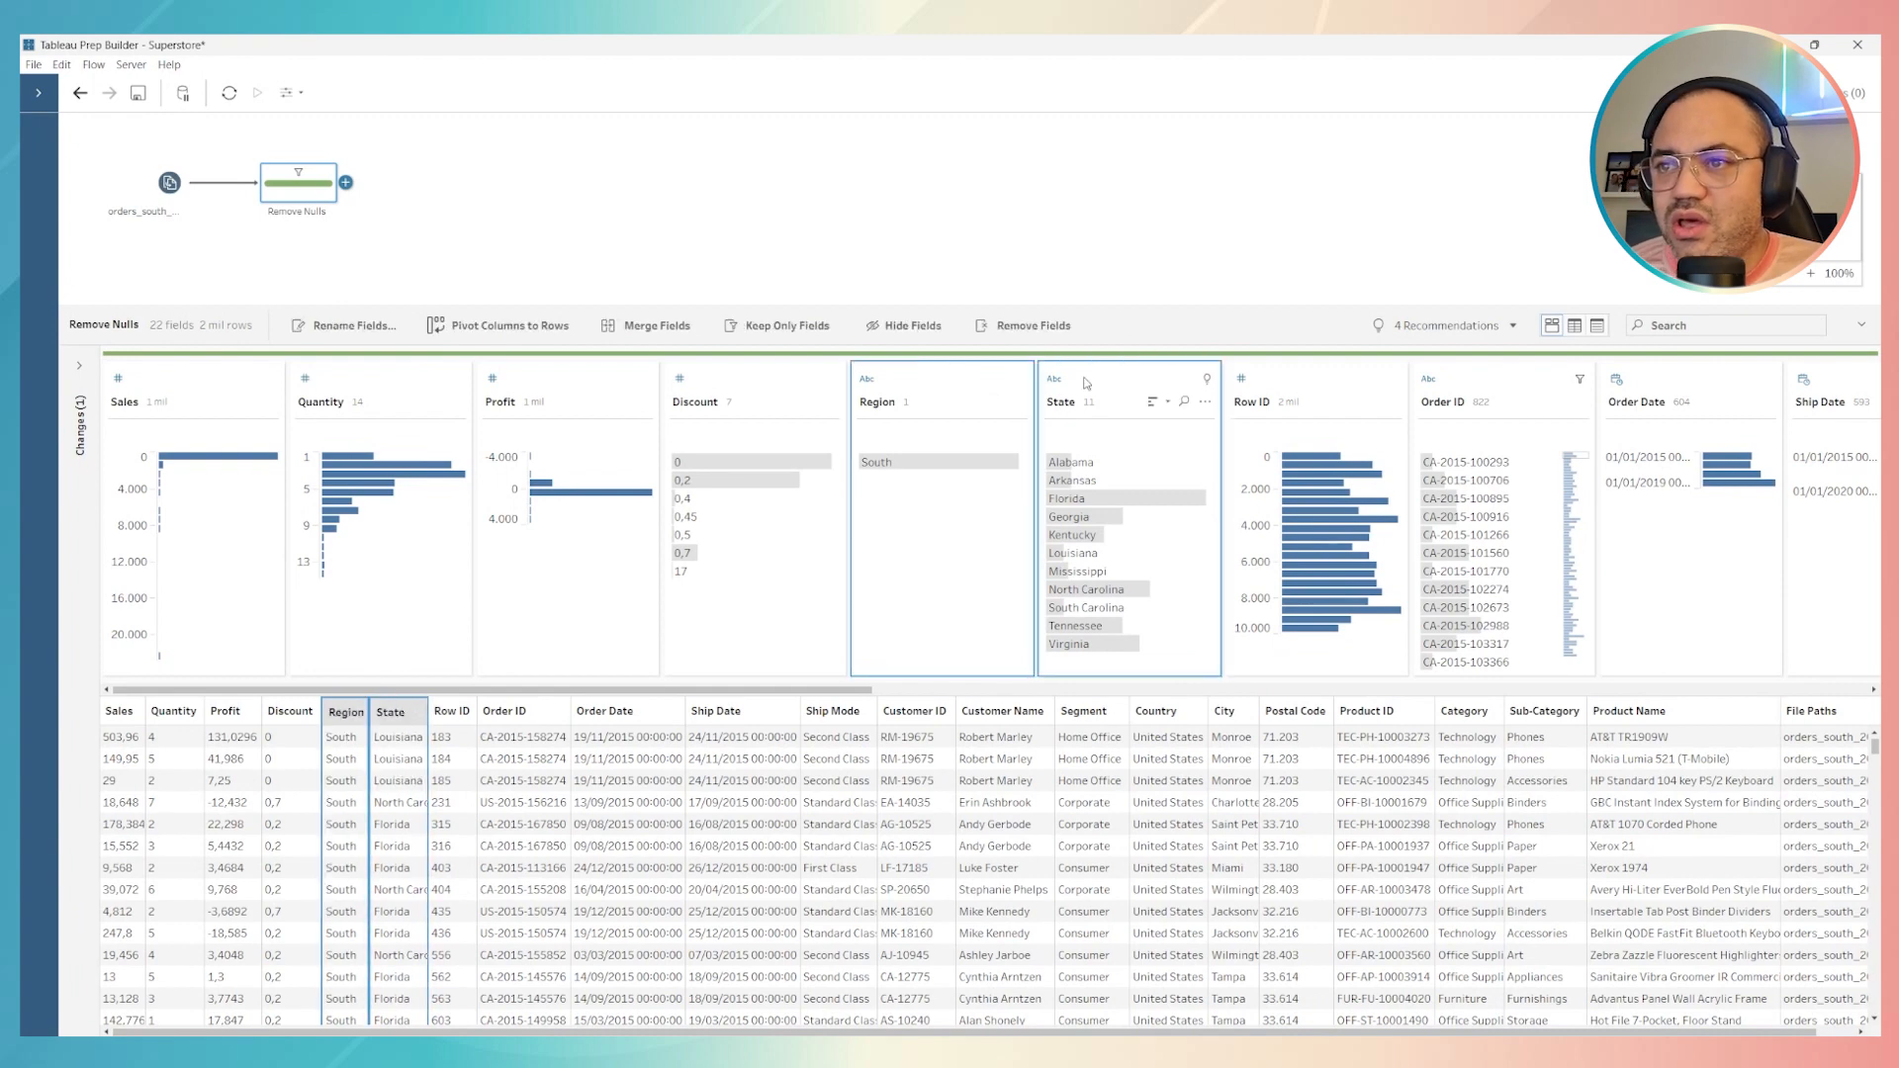
right_click(1086, 383)
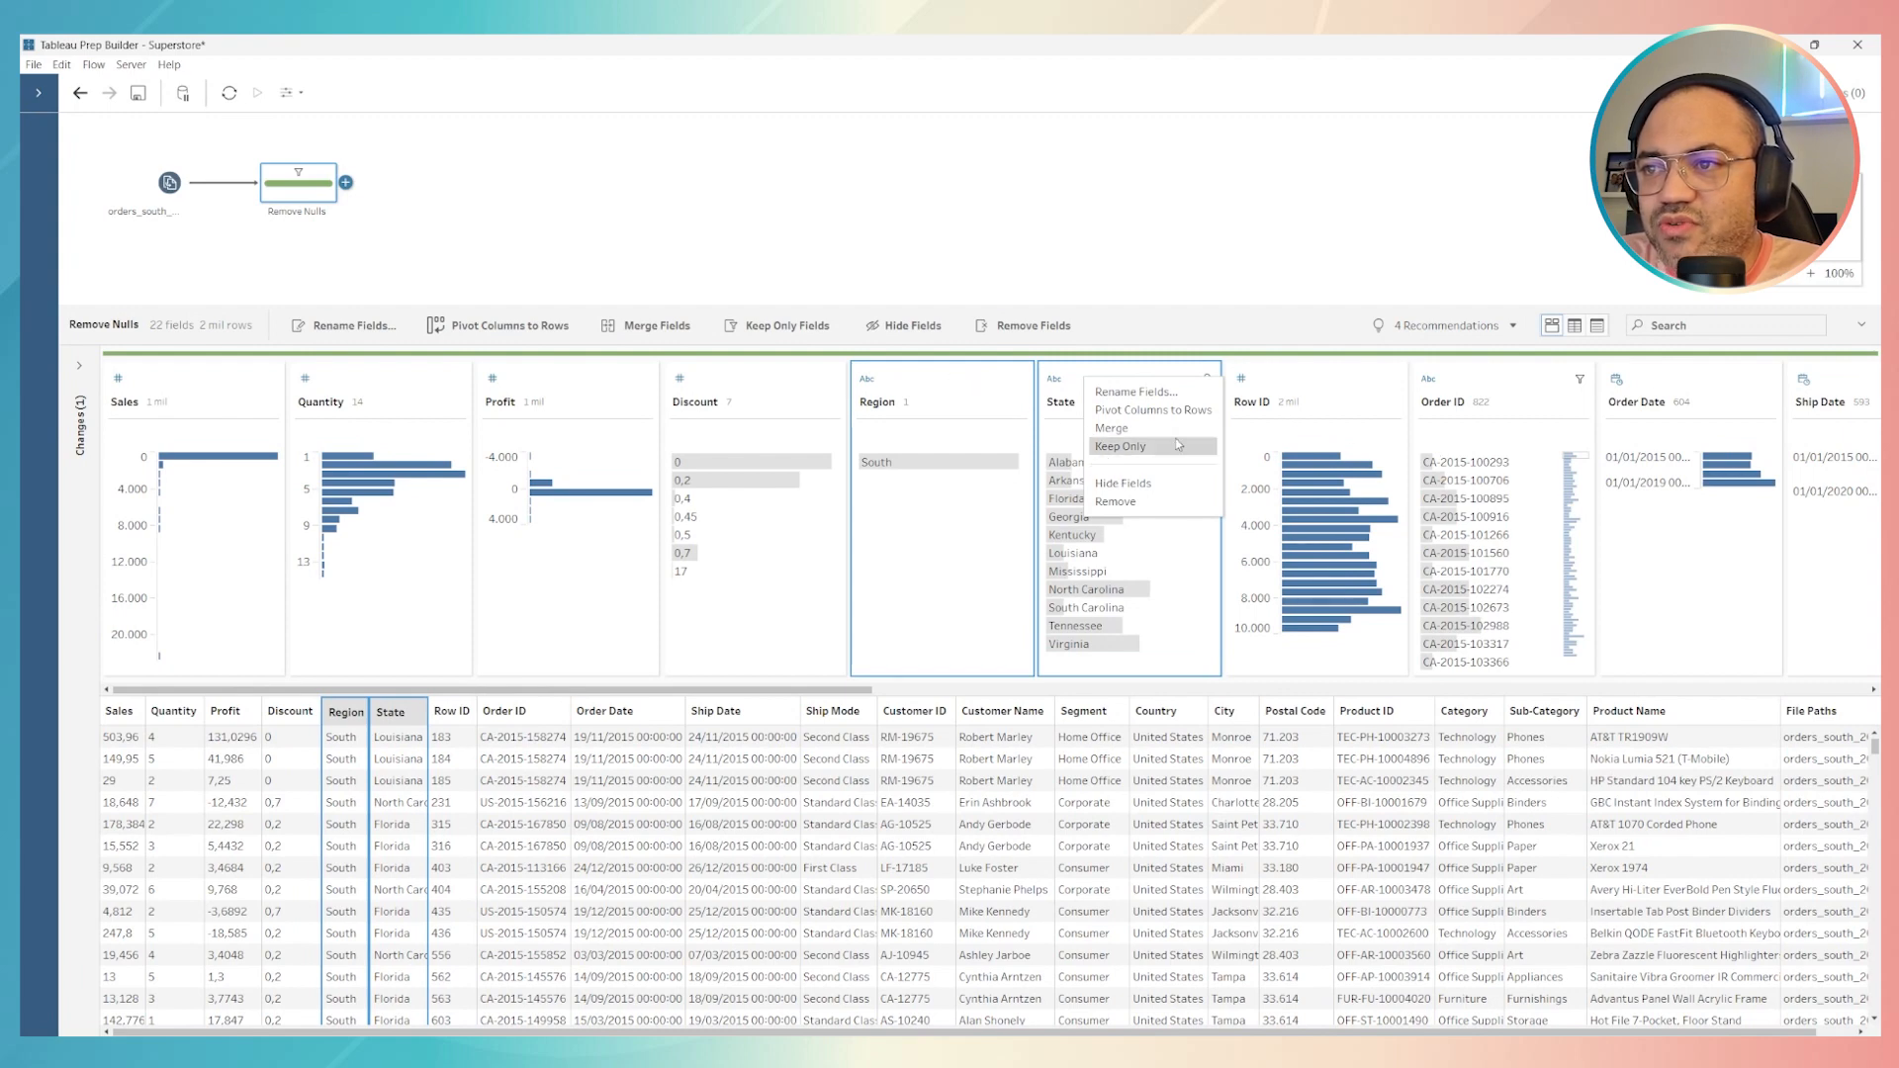
click(1121, 446)
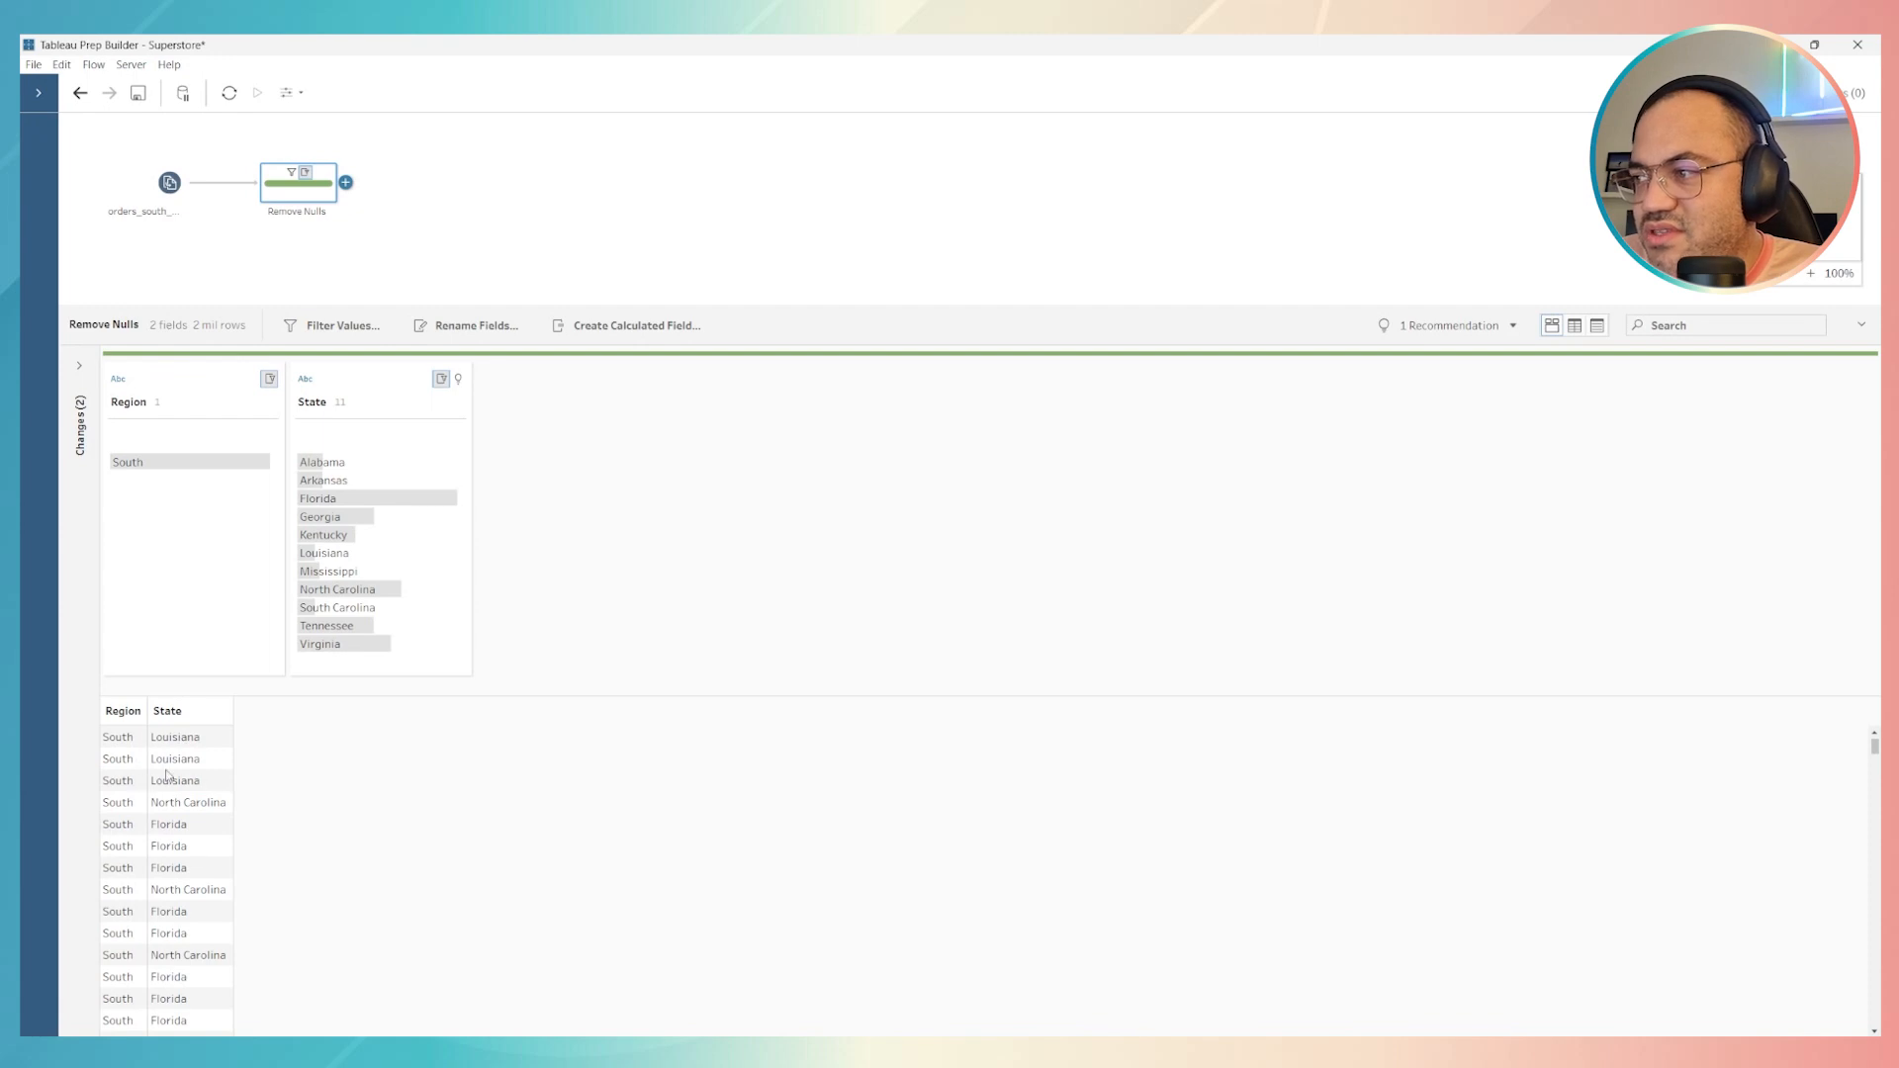
Examine the Region and State rows of Remove Nulls for repeated values such as Louisiana, North Carolina and Florida
scroll(175, 798, down, 3)
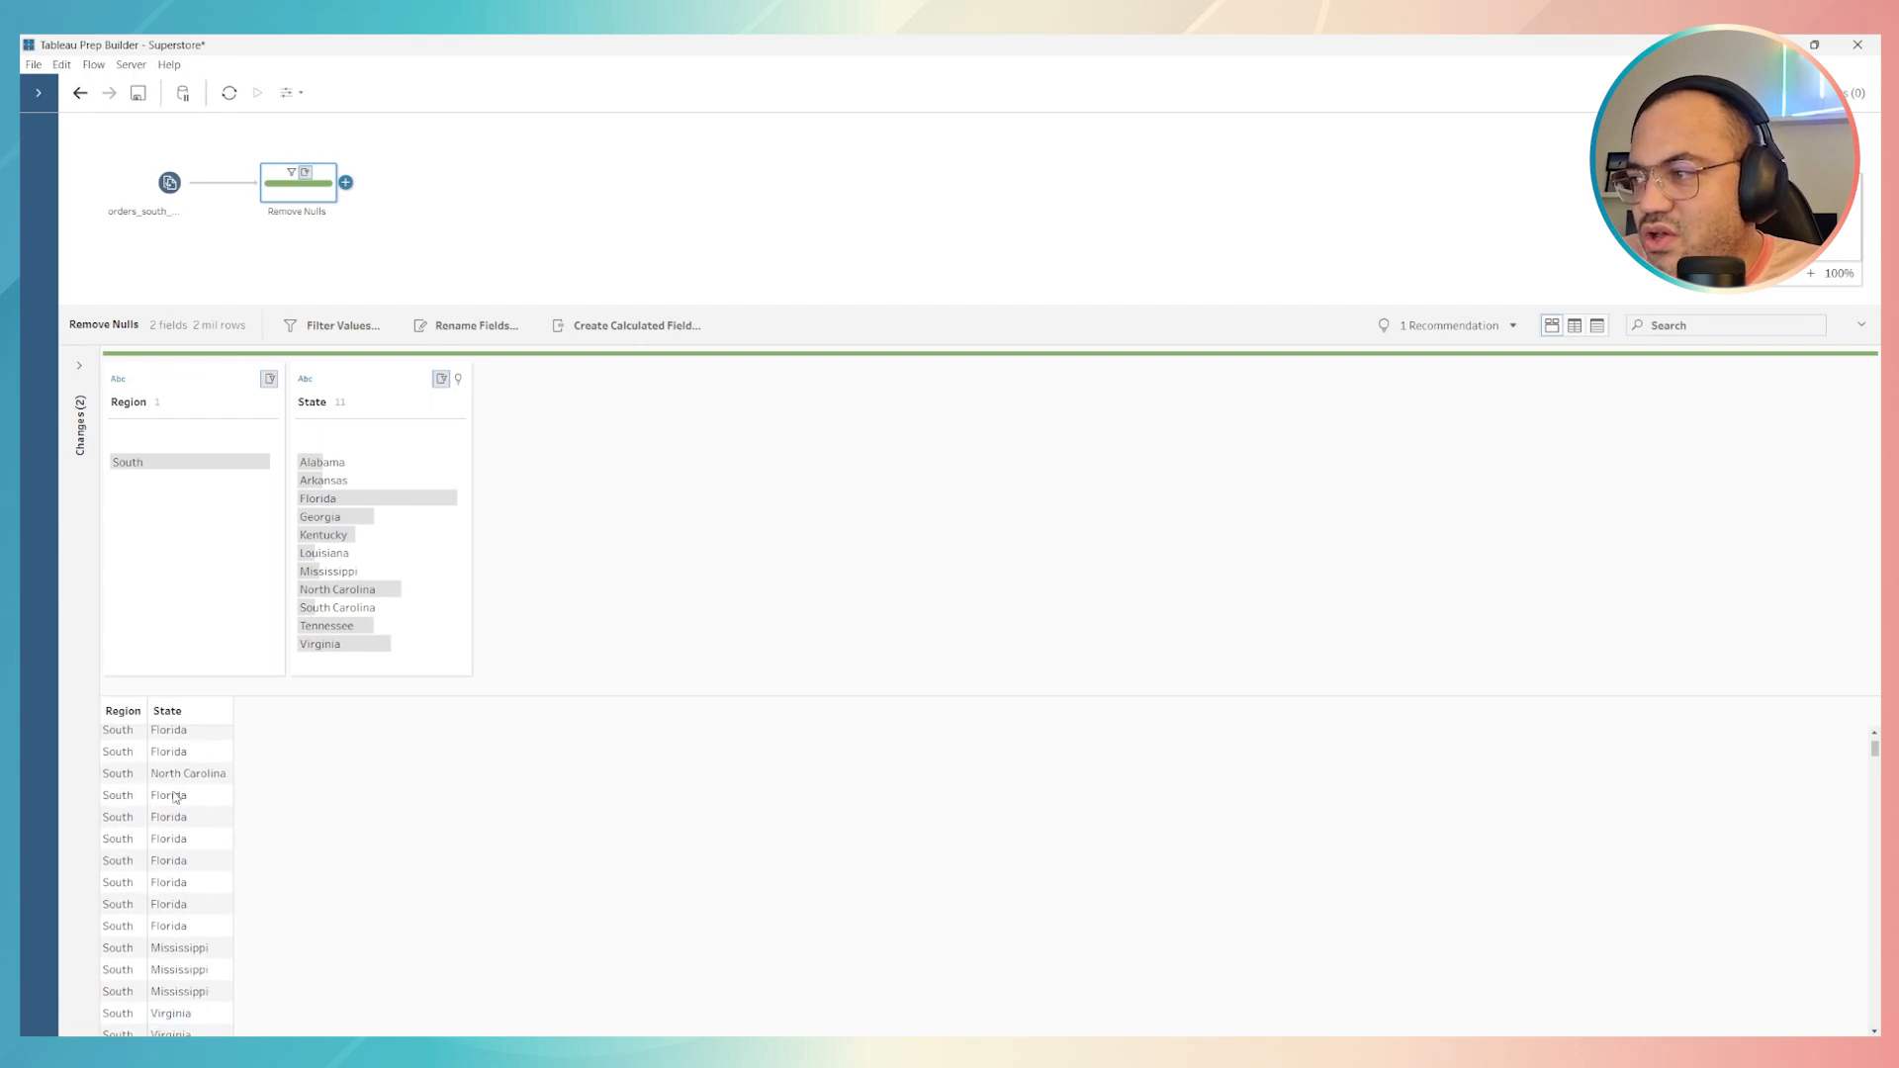
scroll(176, 797, up, 3)
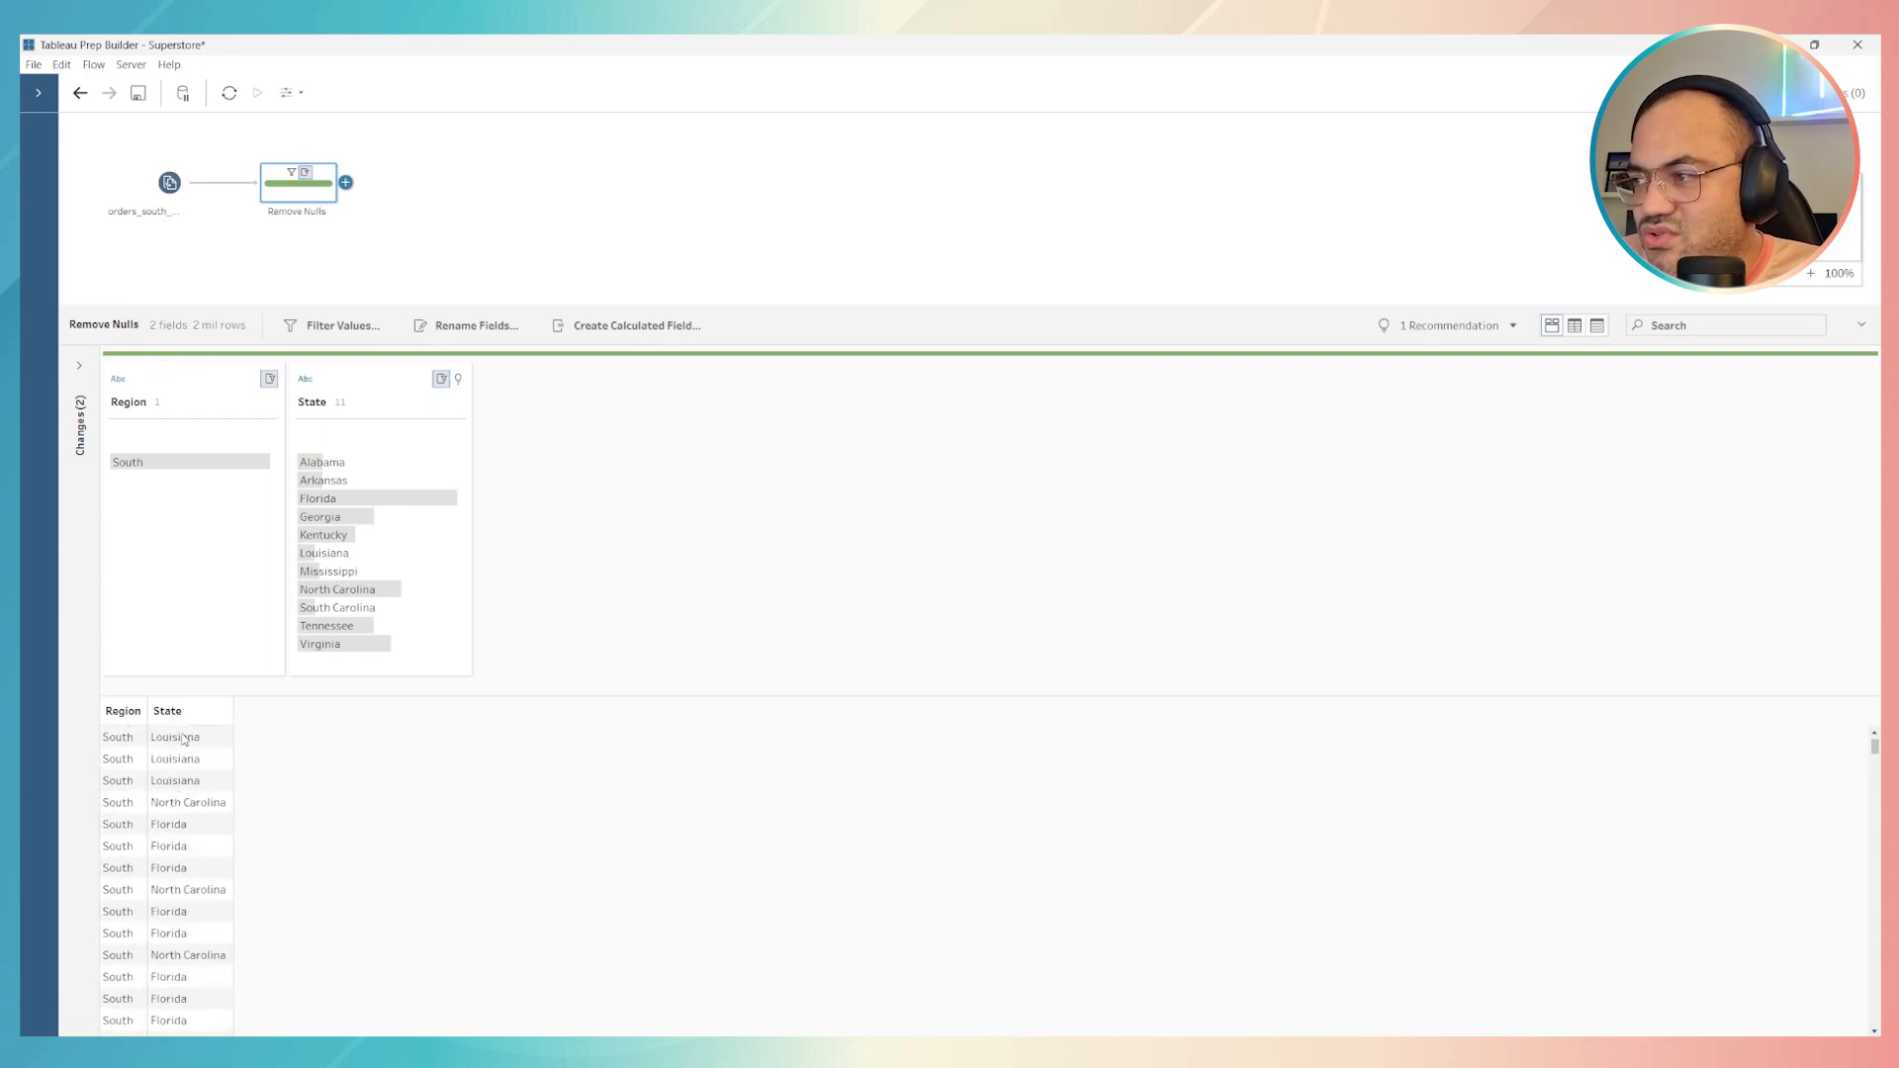
click(181, 741)
click(185, 763)
click(195, 787)
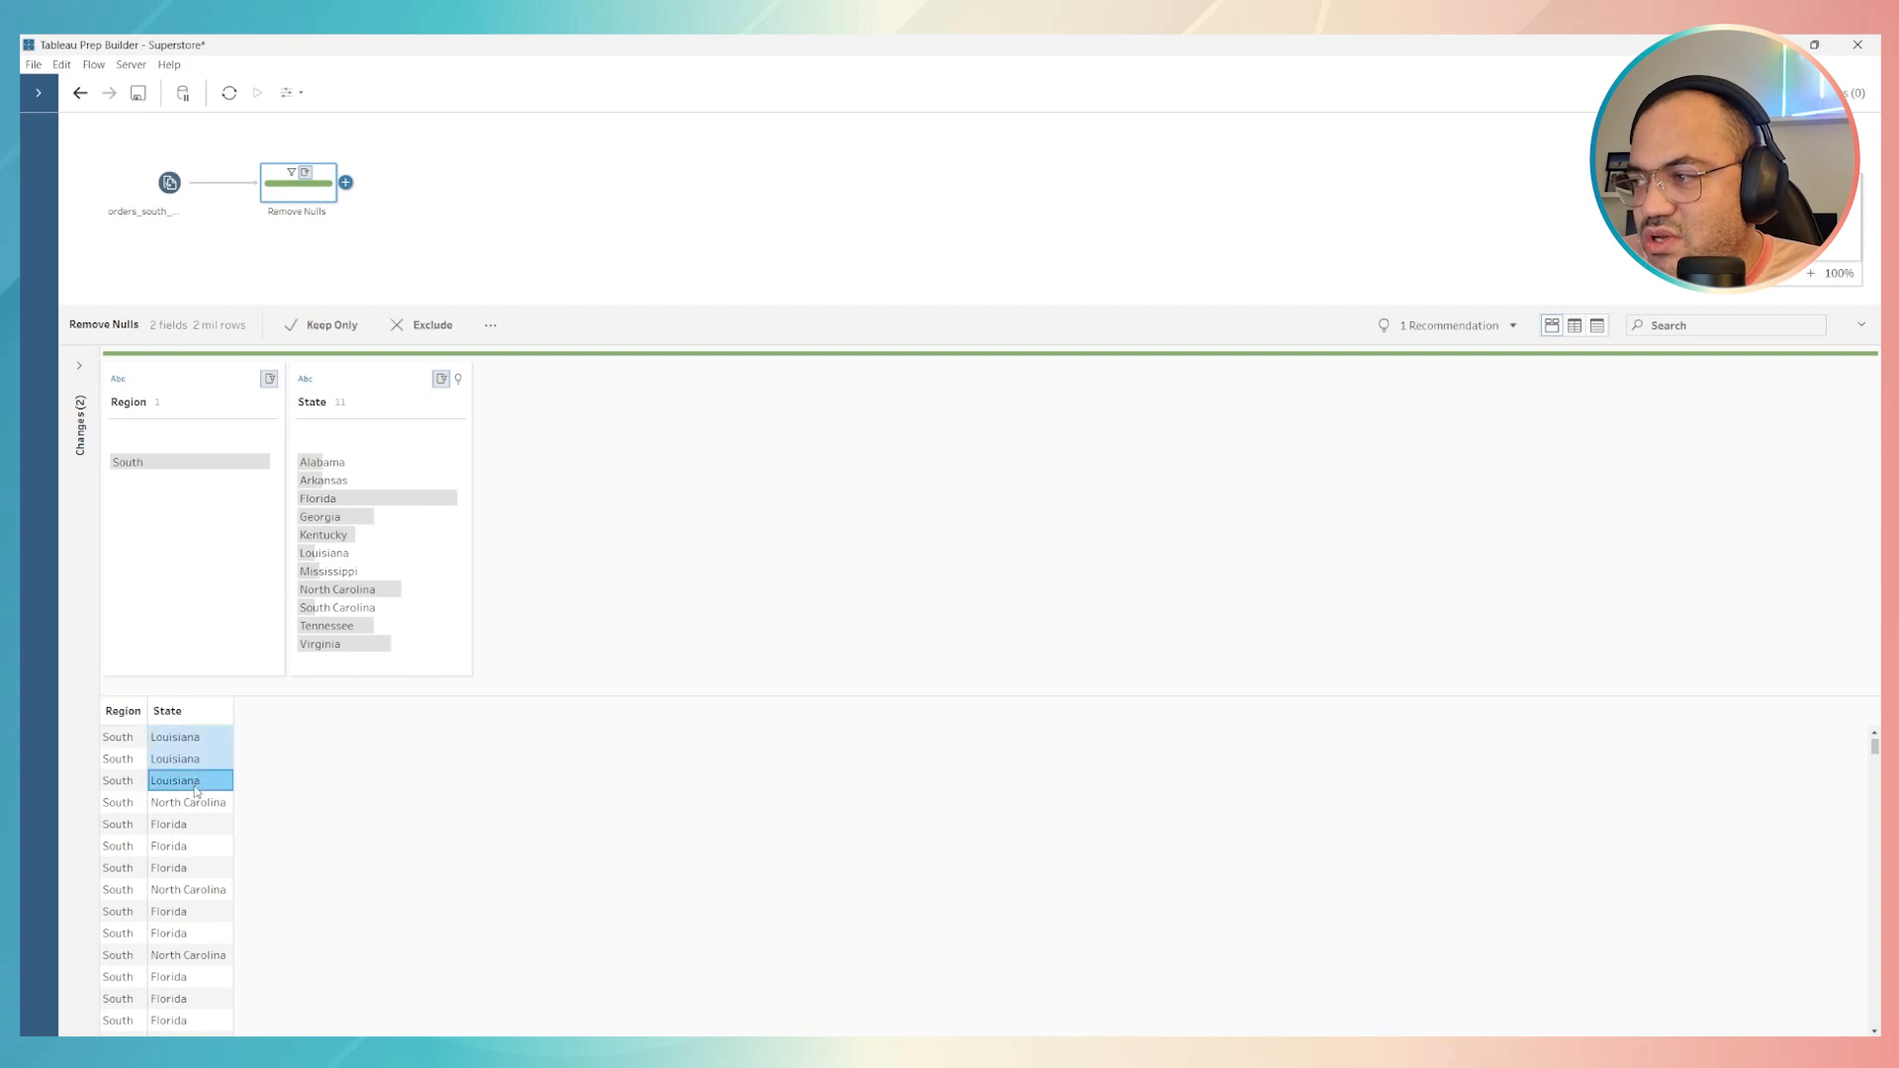
scroll(195, 786, down, 2)
click(198, 778)
click(200, 779)
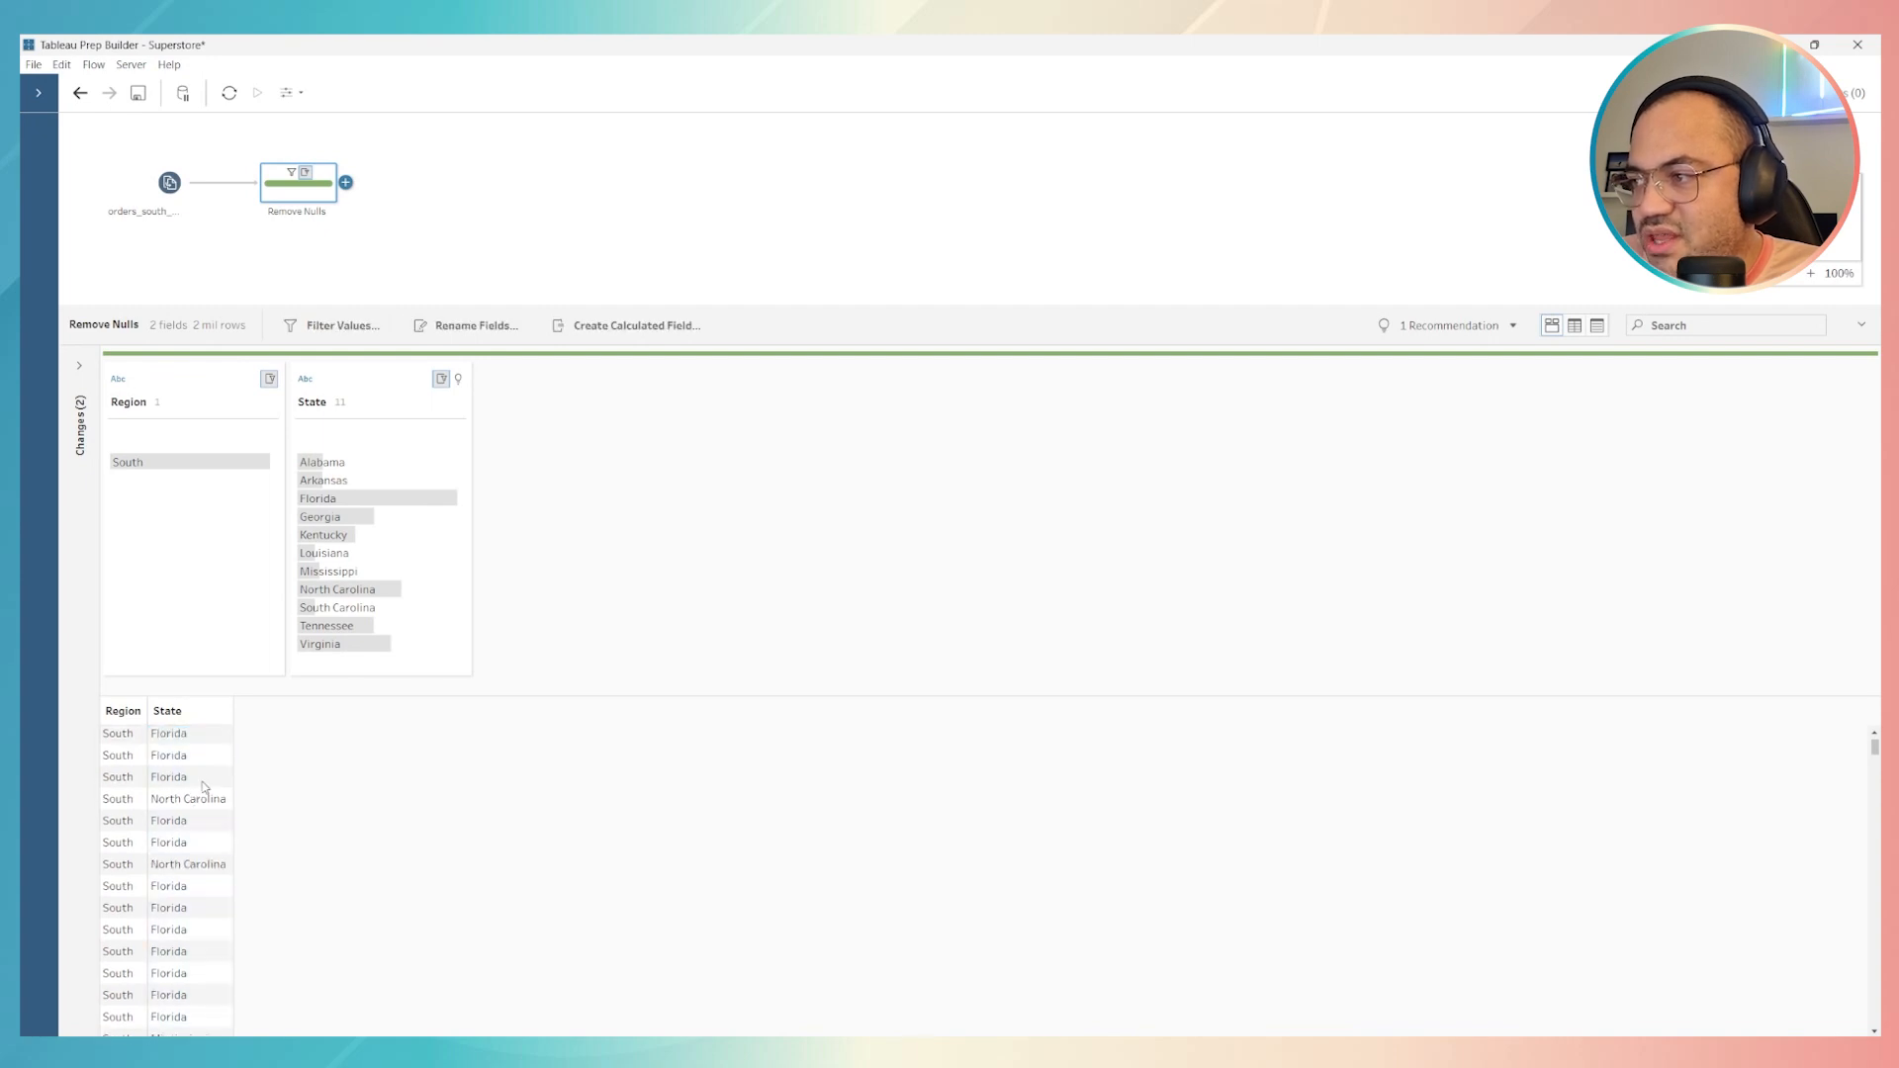
click(201, 778)
click(205, 864)
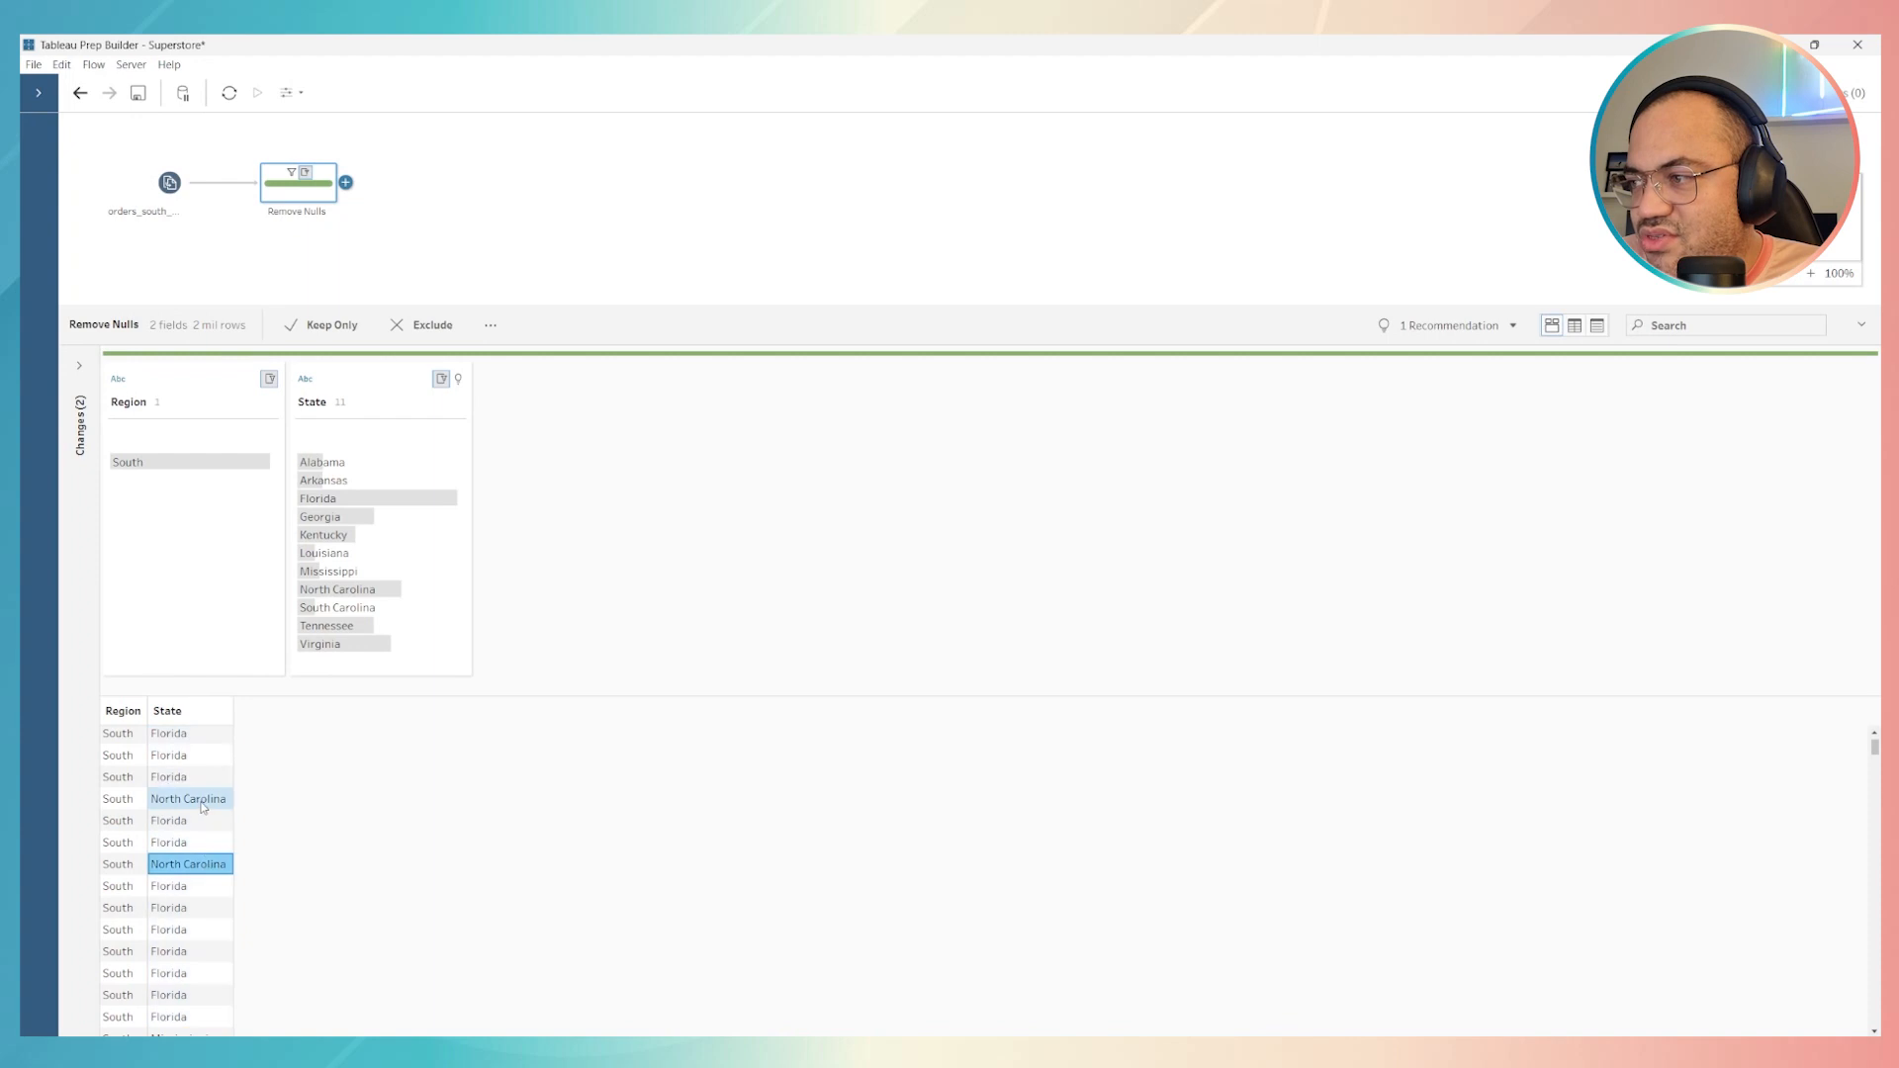
click(202, 803)
scroll(201, 811, up, 2)
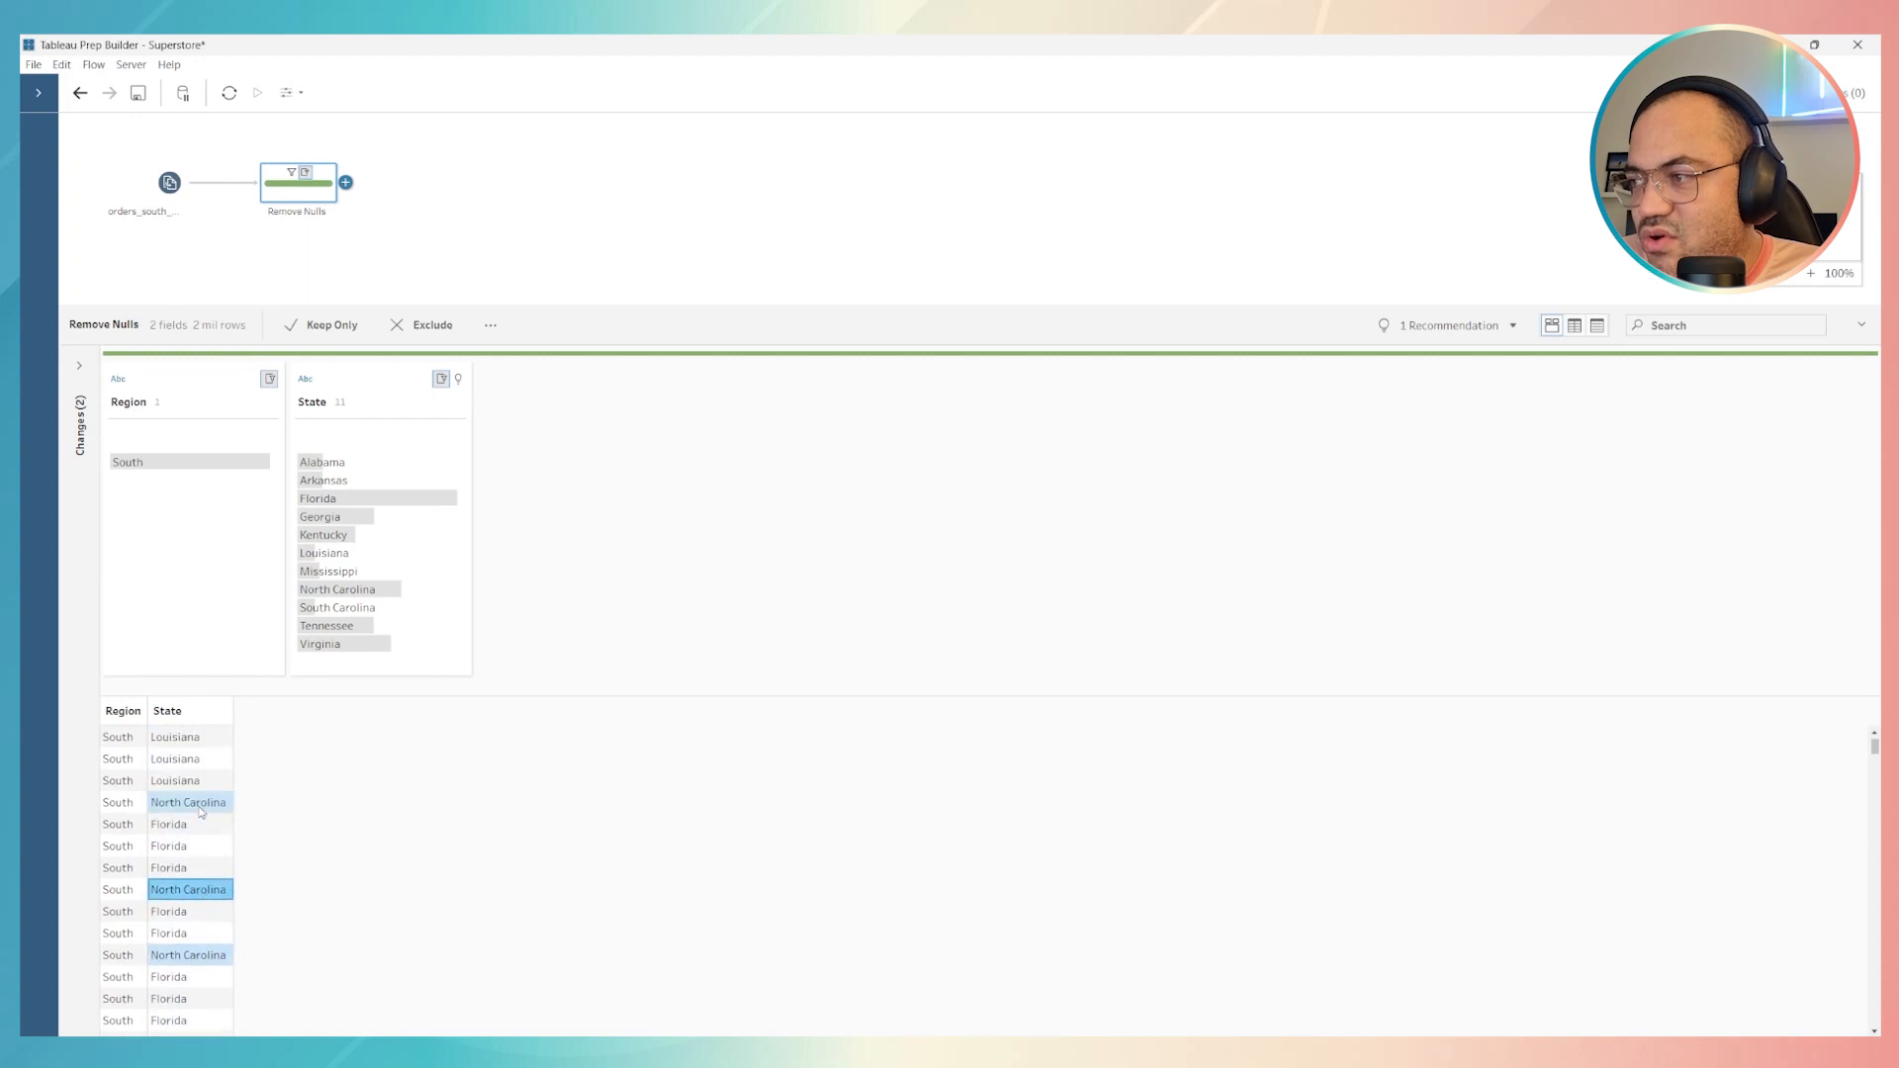
click(120, 739)
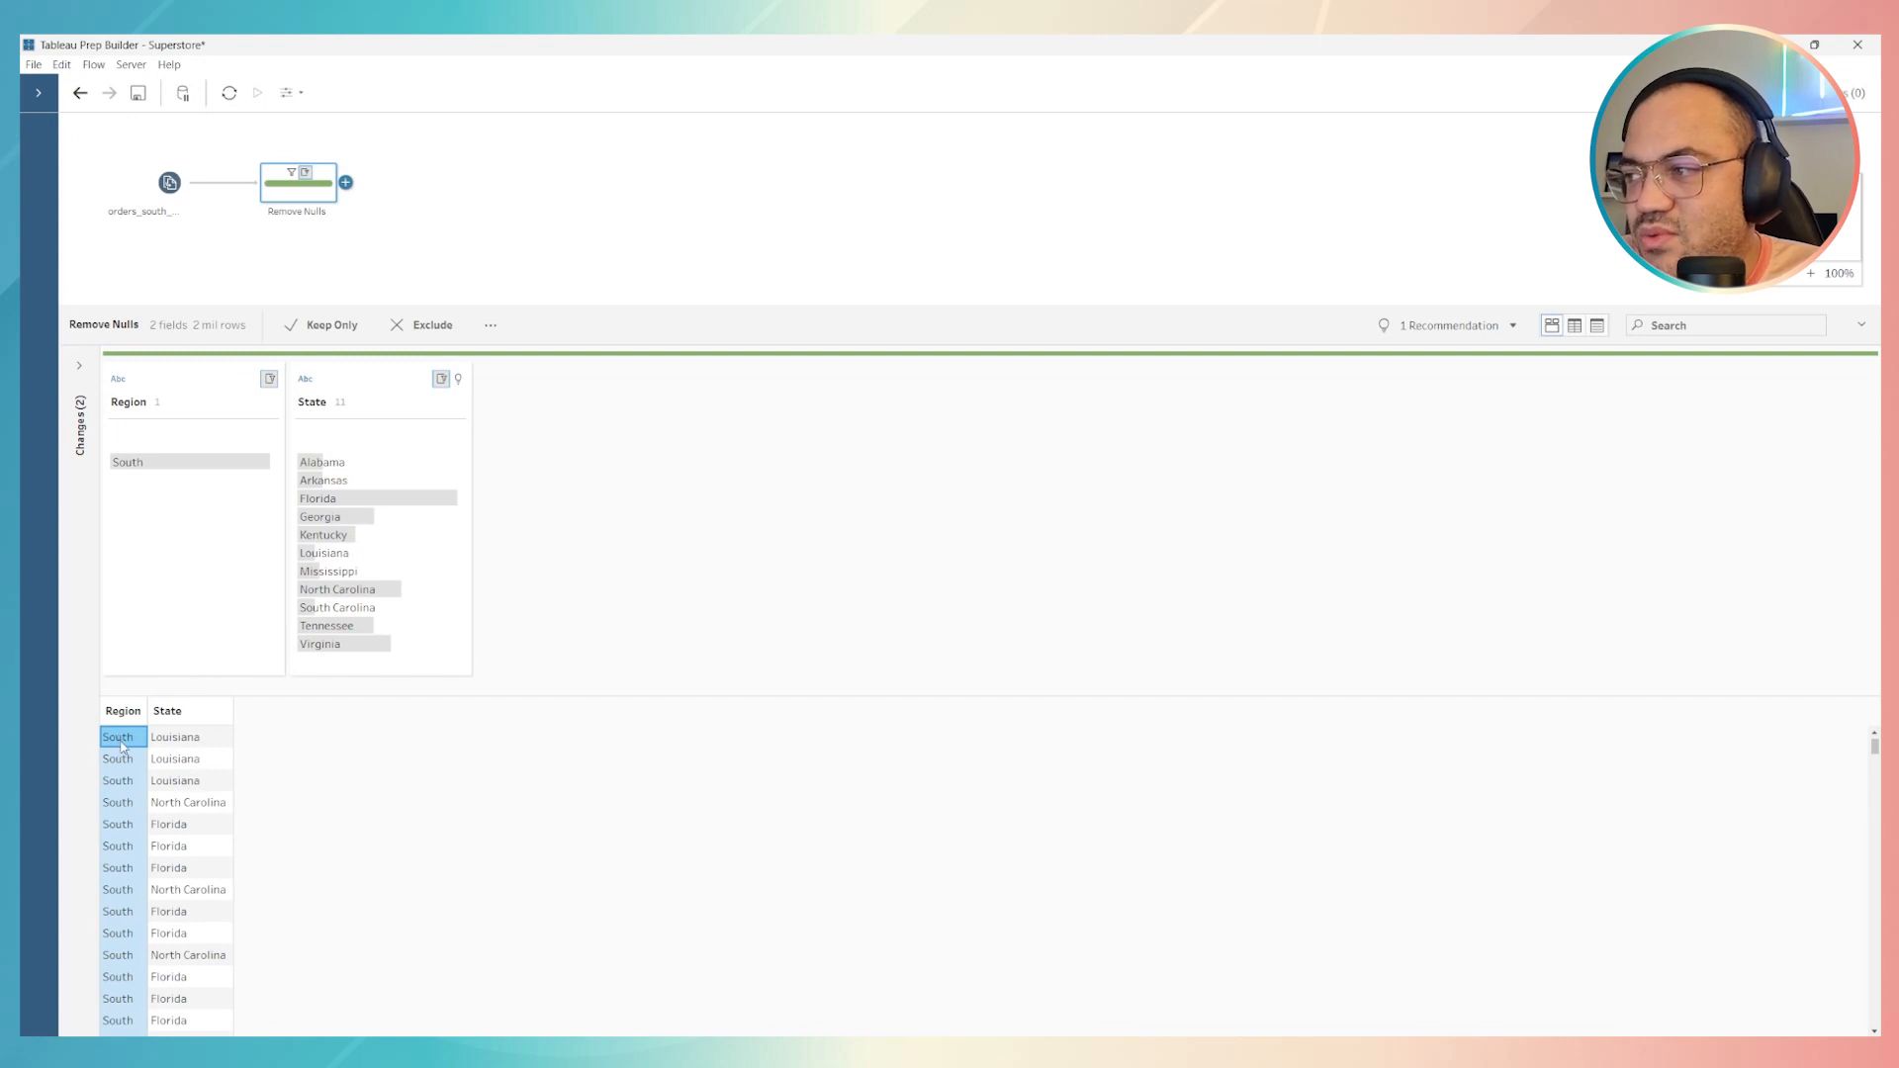
click(169, 743)
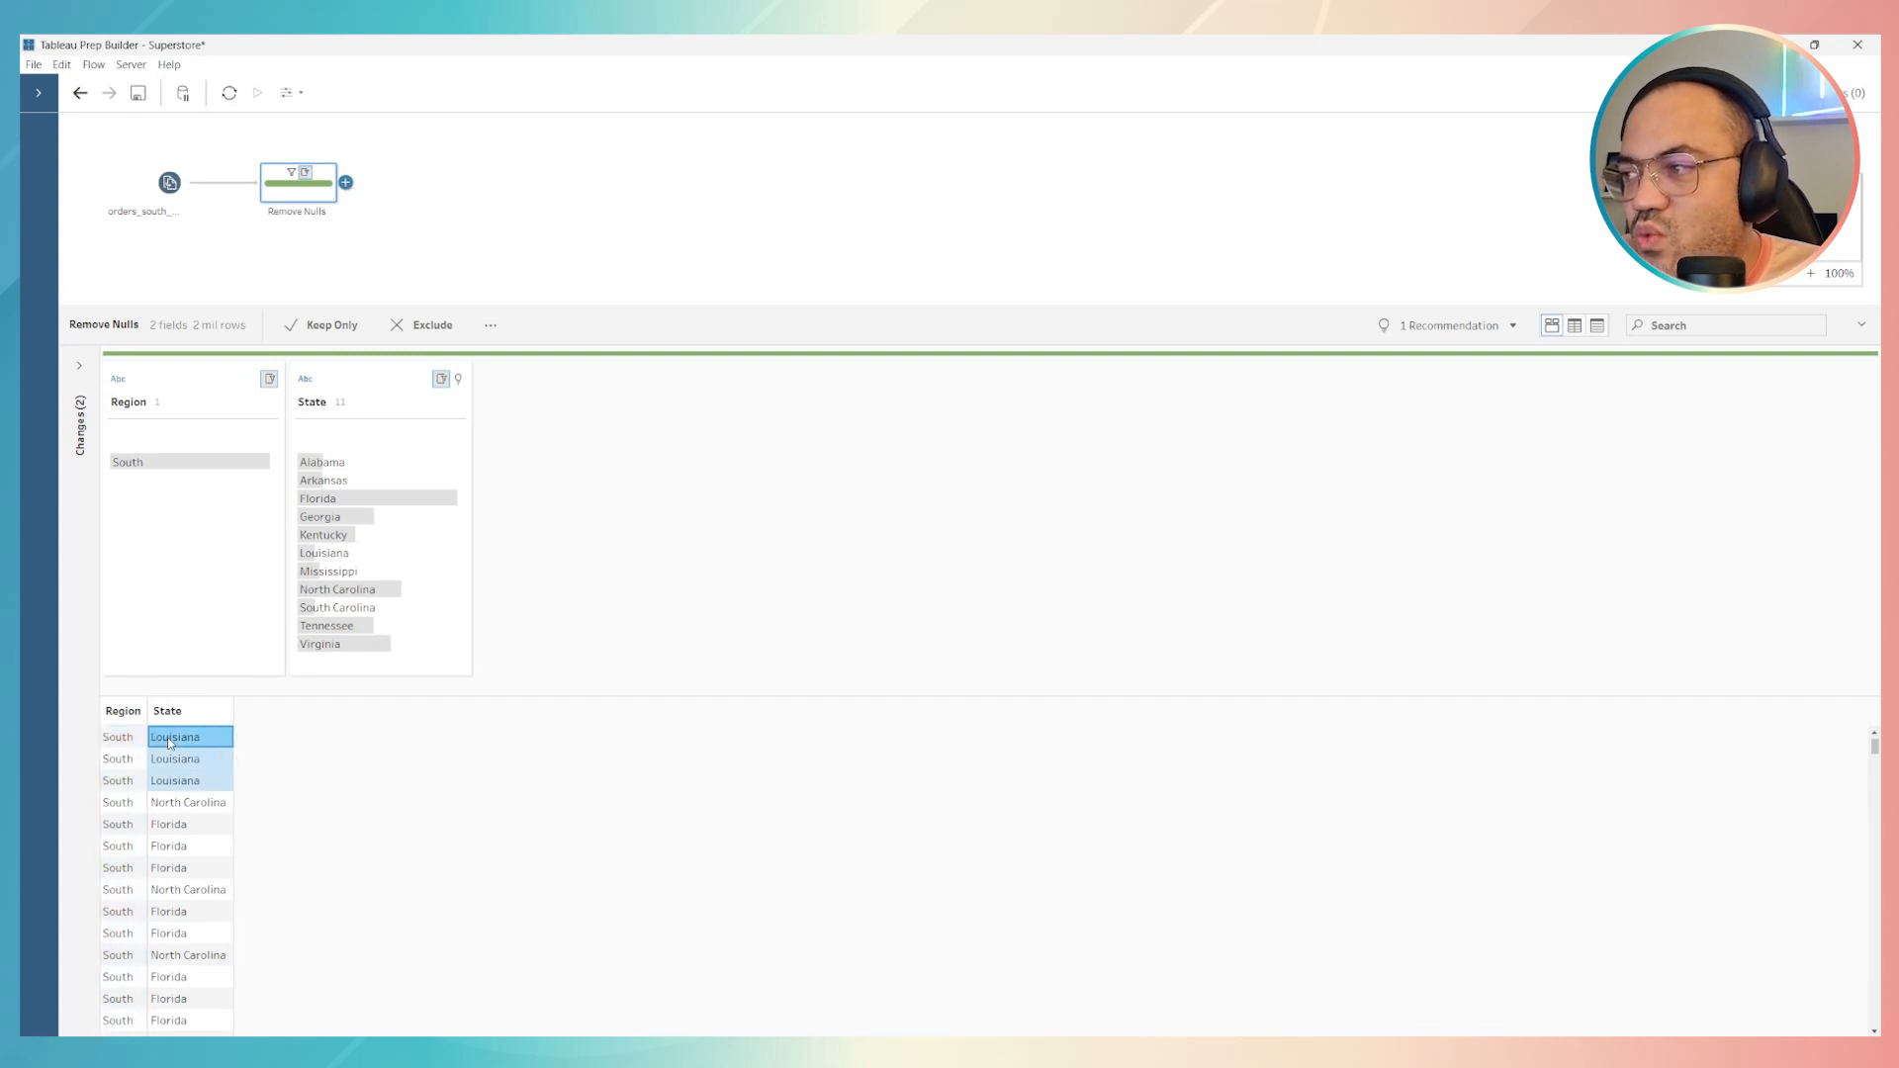
click(195, 797)
click(204, 833)
click(220, 912)
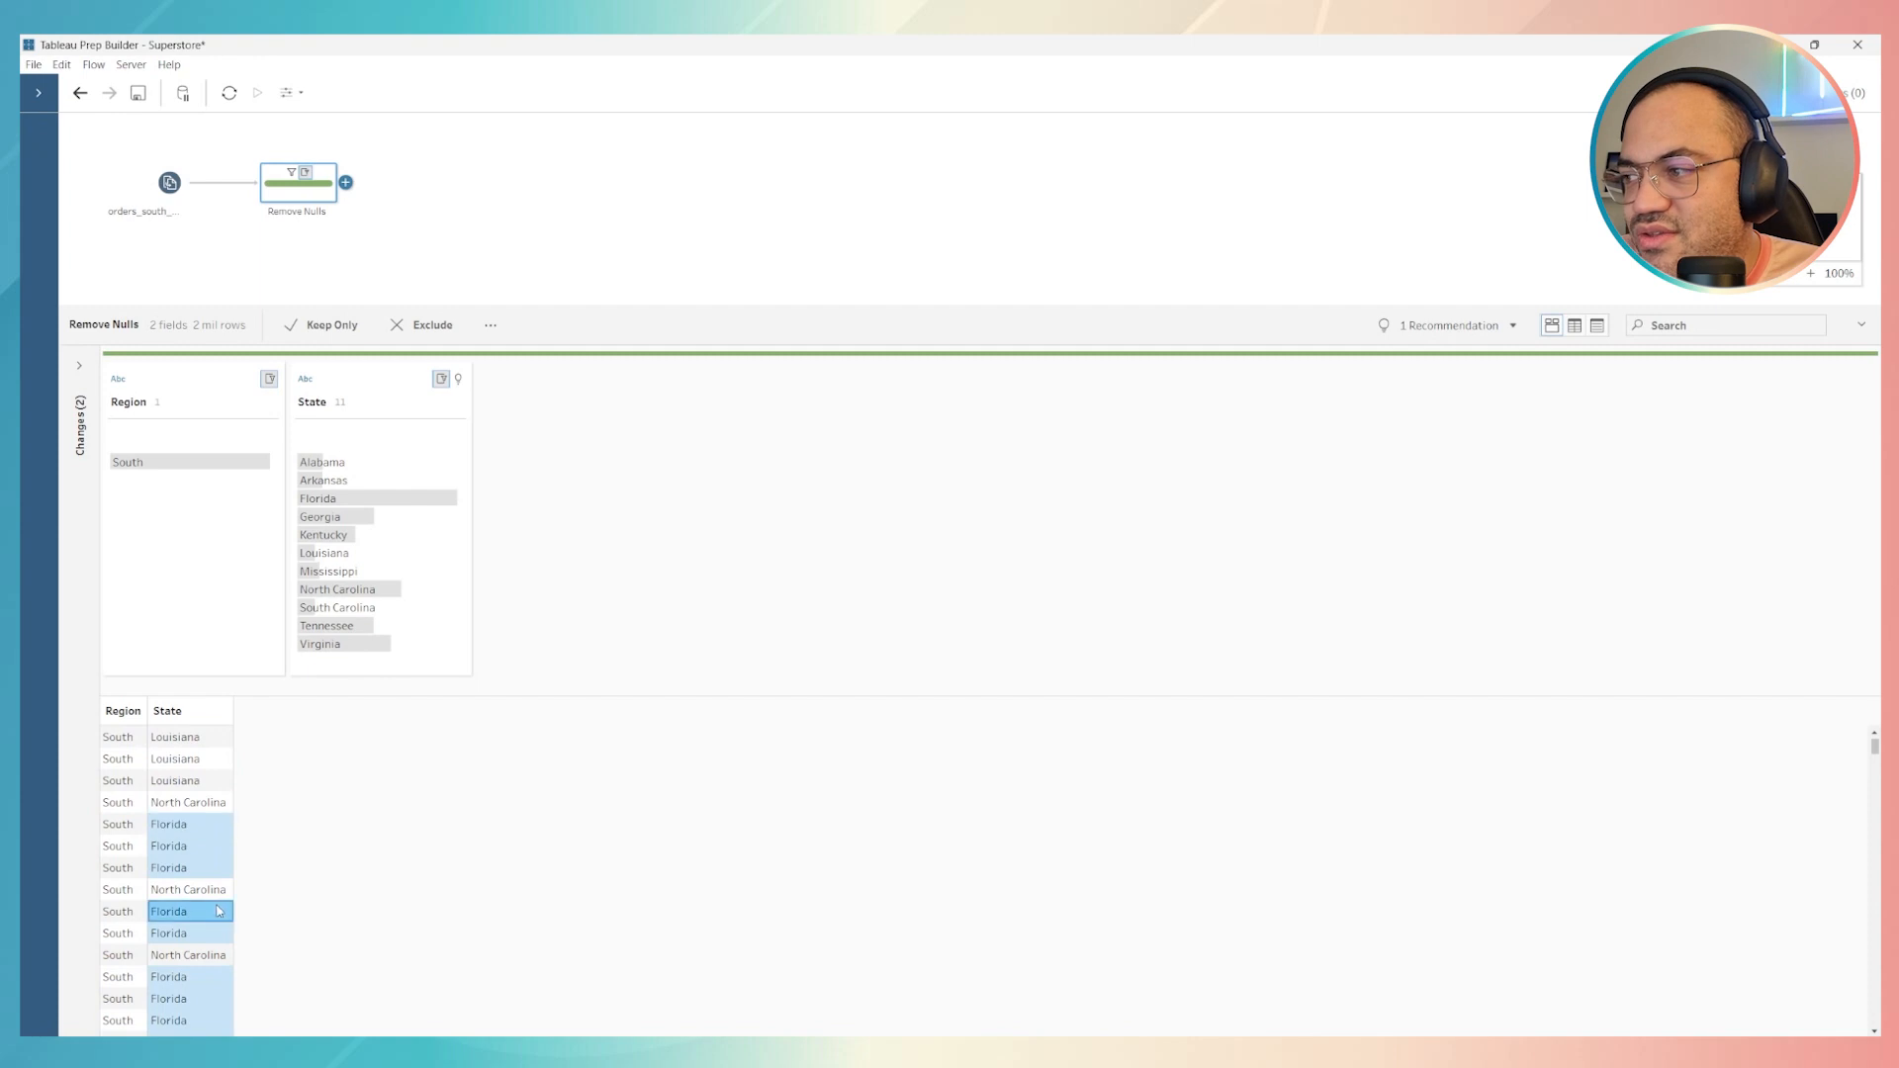
click(194, 760)
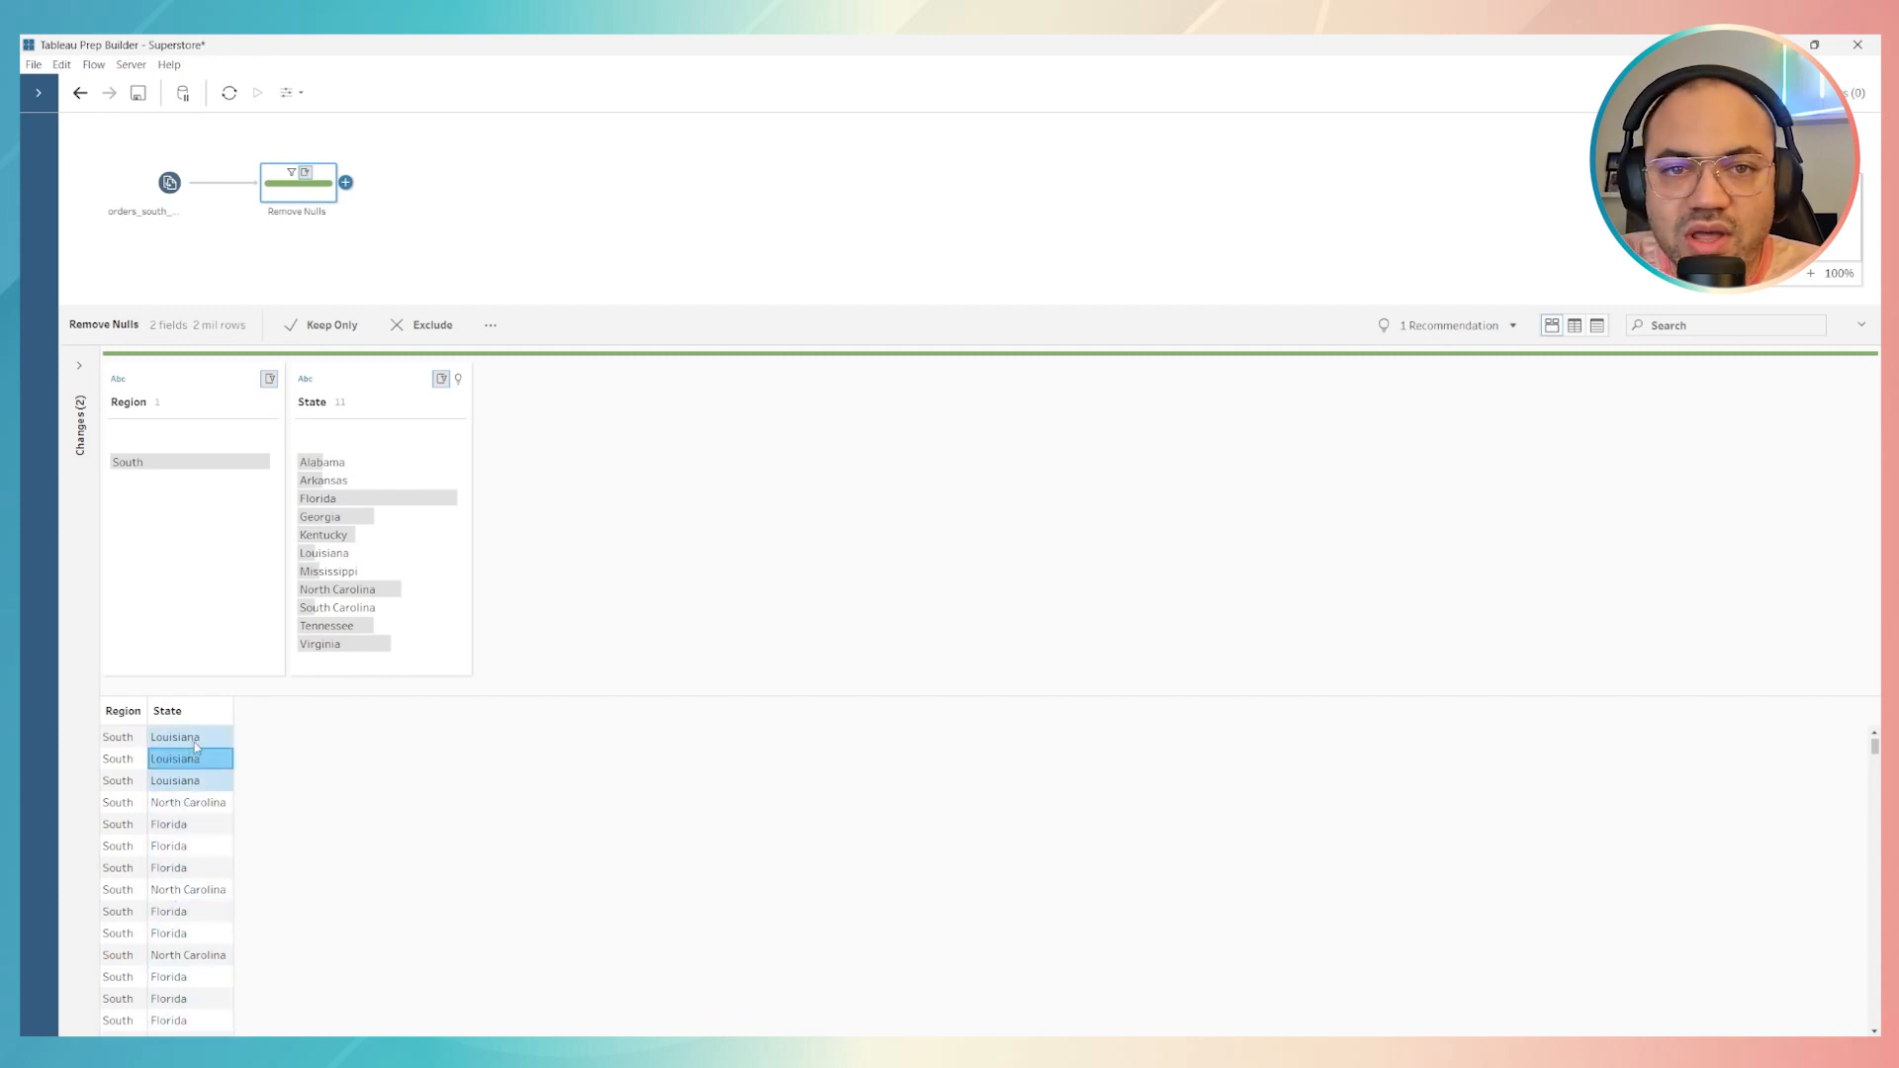
Add an Aggregate step after Remove Nulls that groups by Region and sums Number of Rows (Aggregated)
click(346, 184)
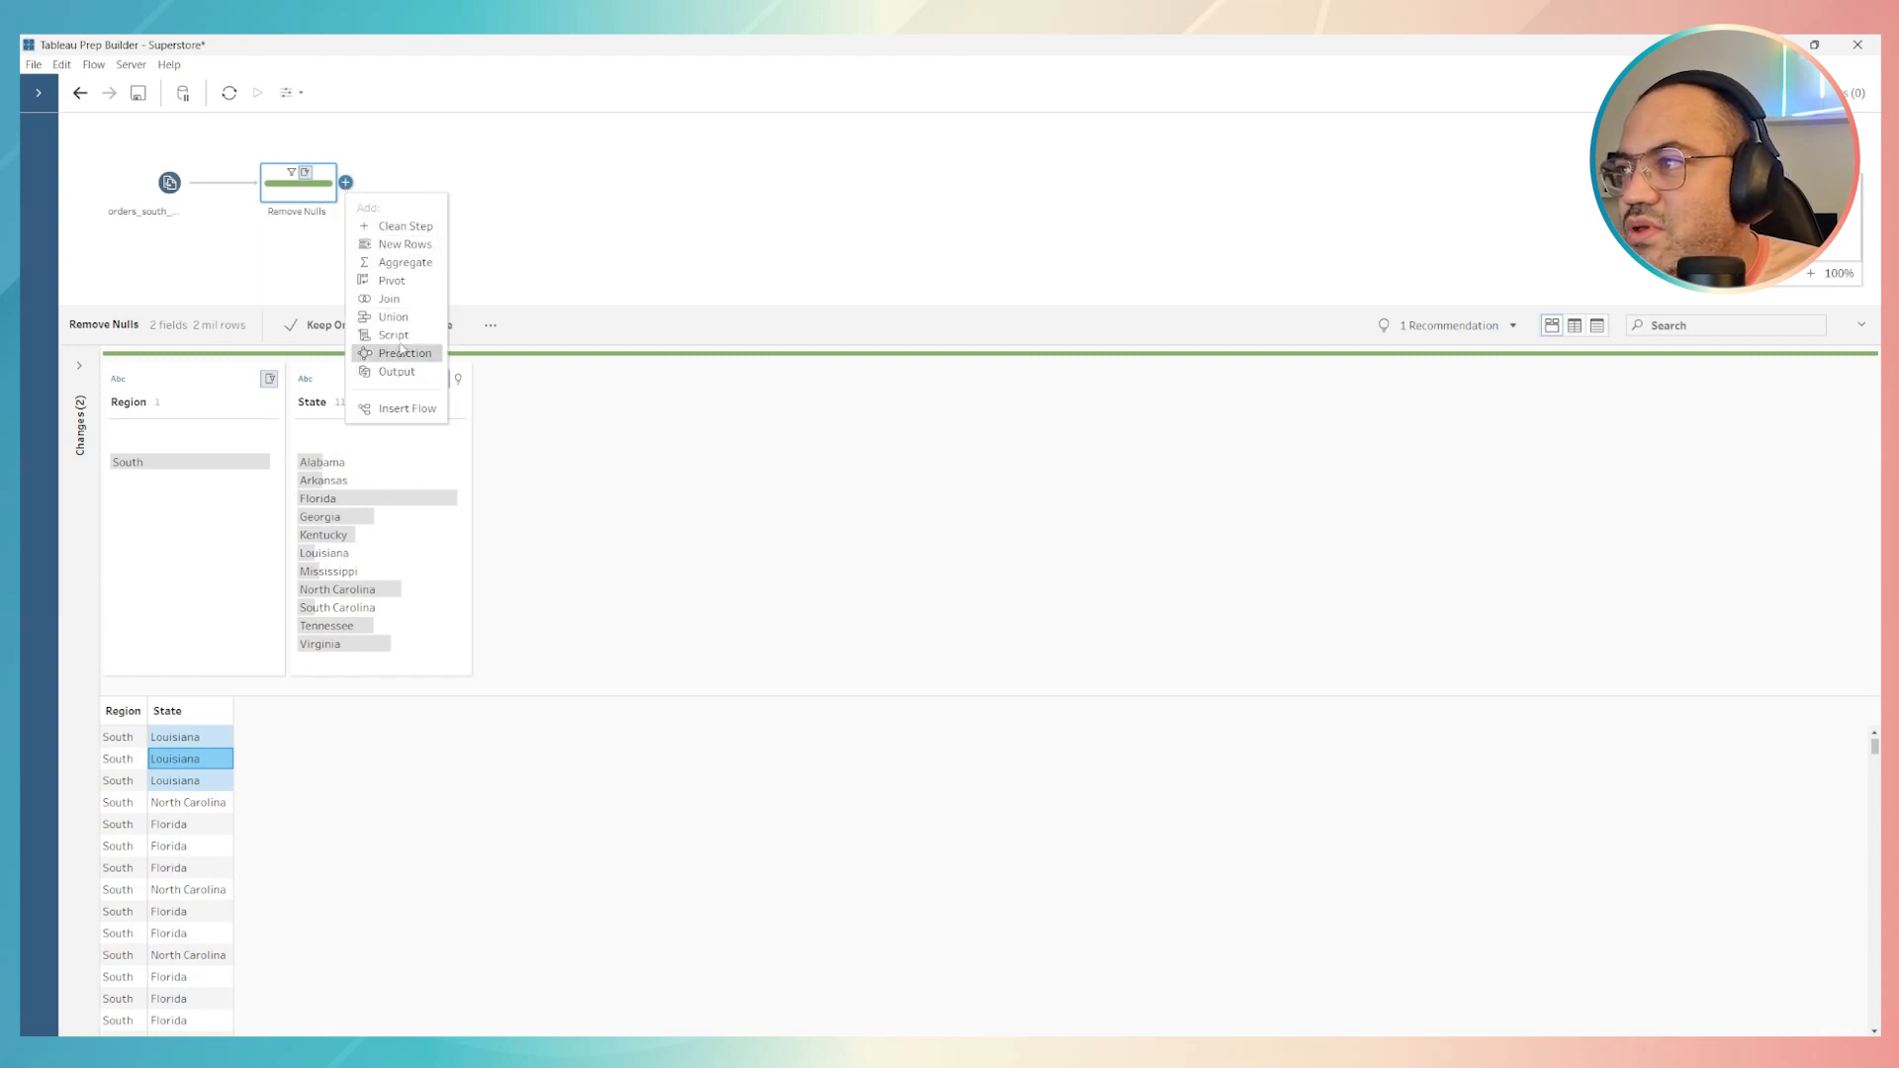
click(431, 265)
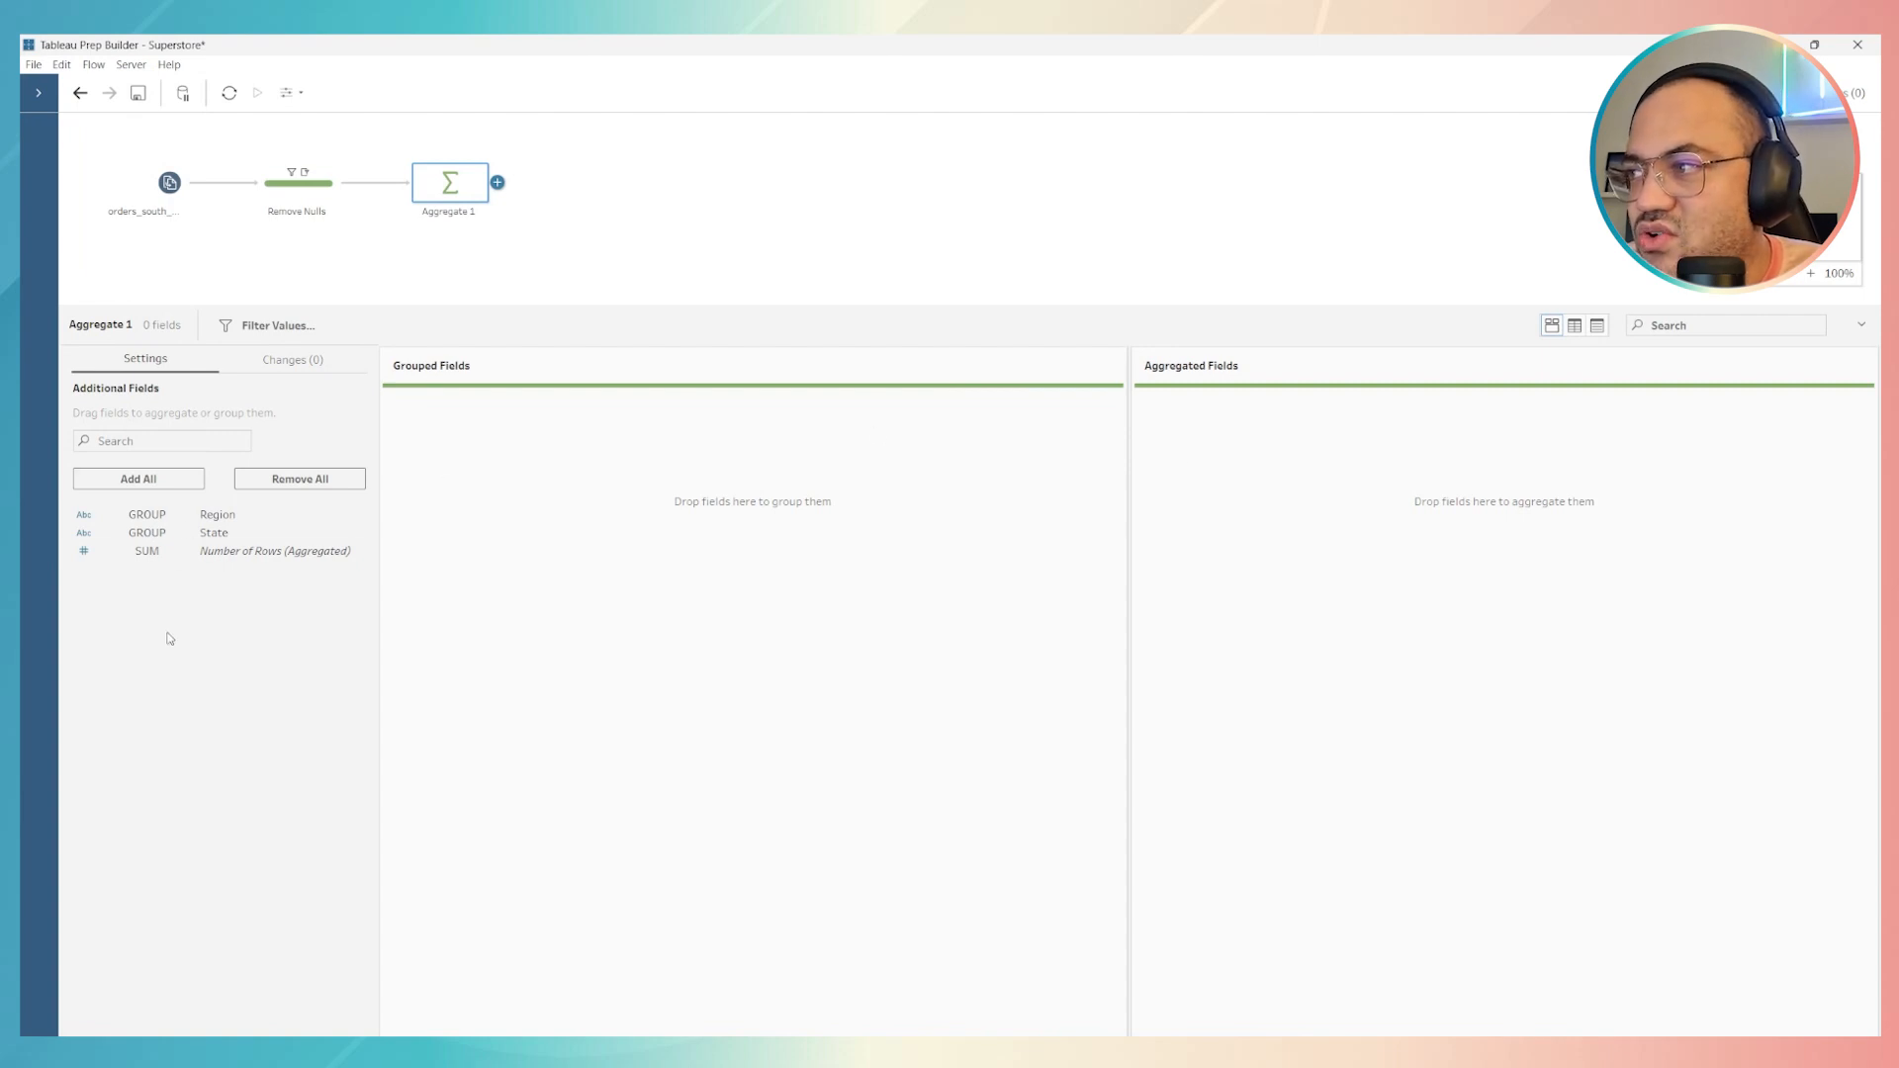
click(133, 514)
click(133, 516)
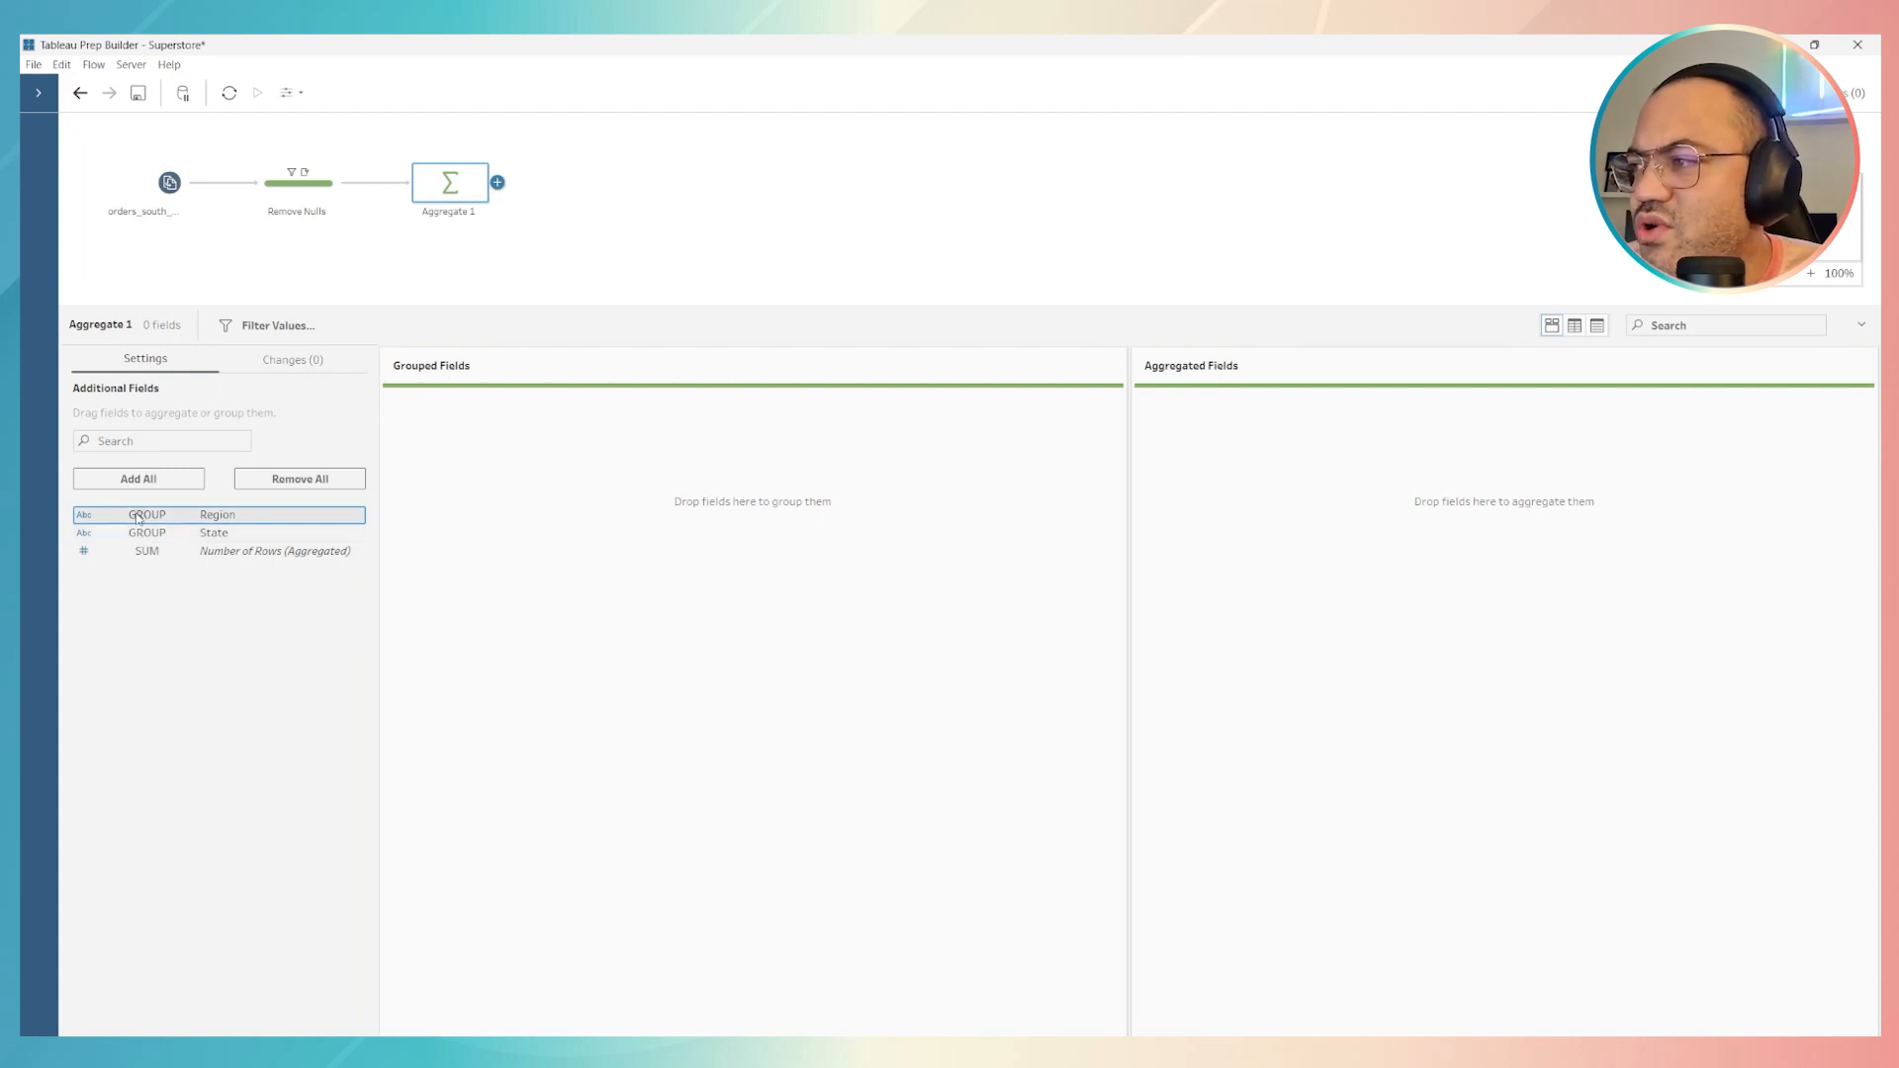
drag(137, 517, 515, 455)
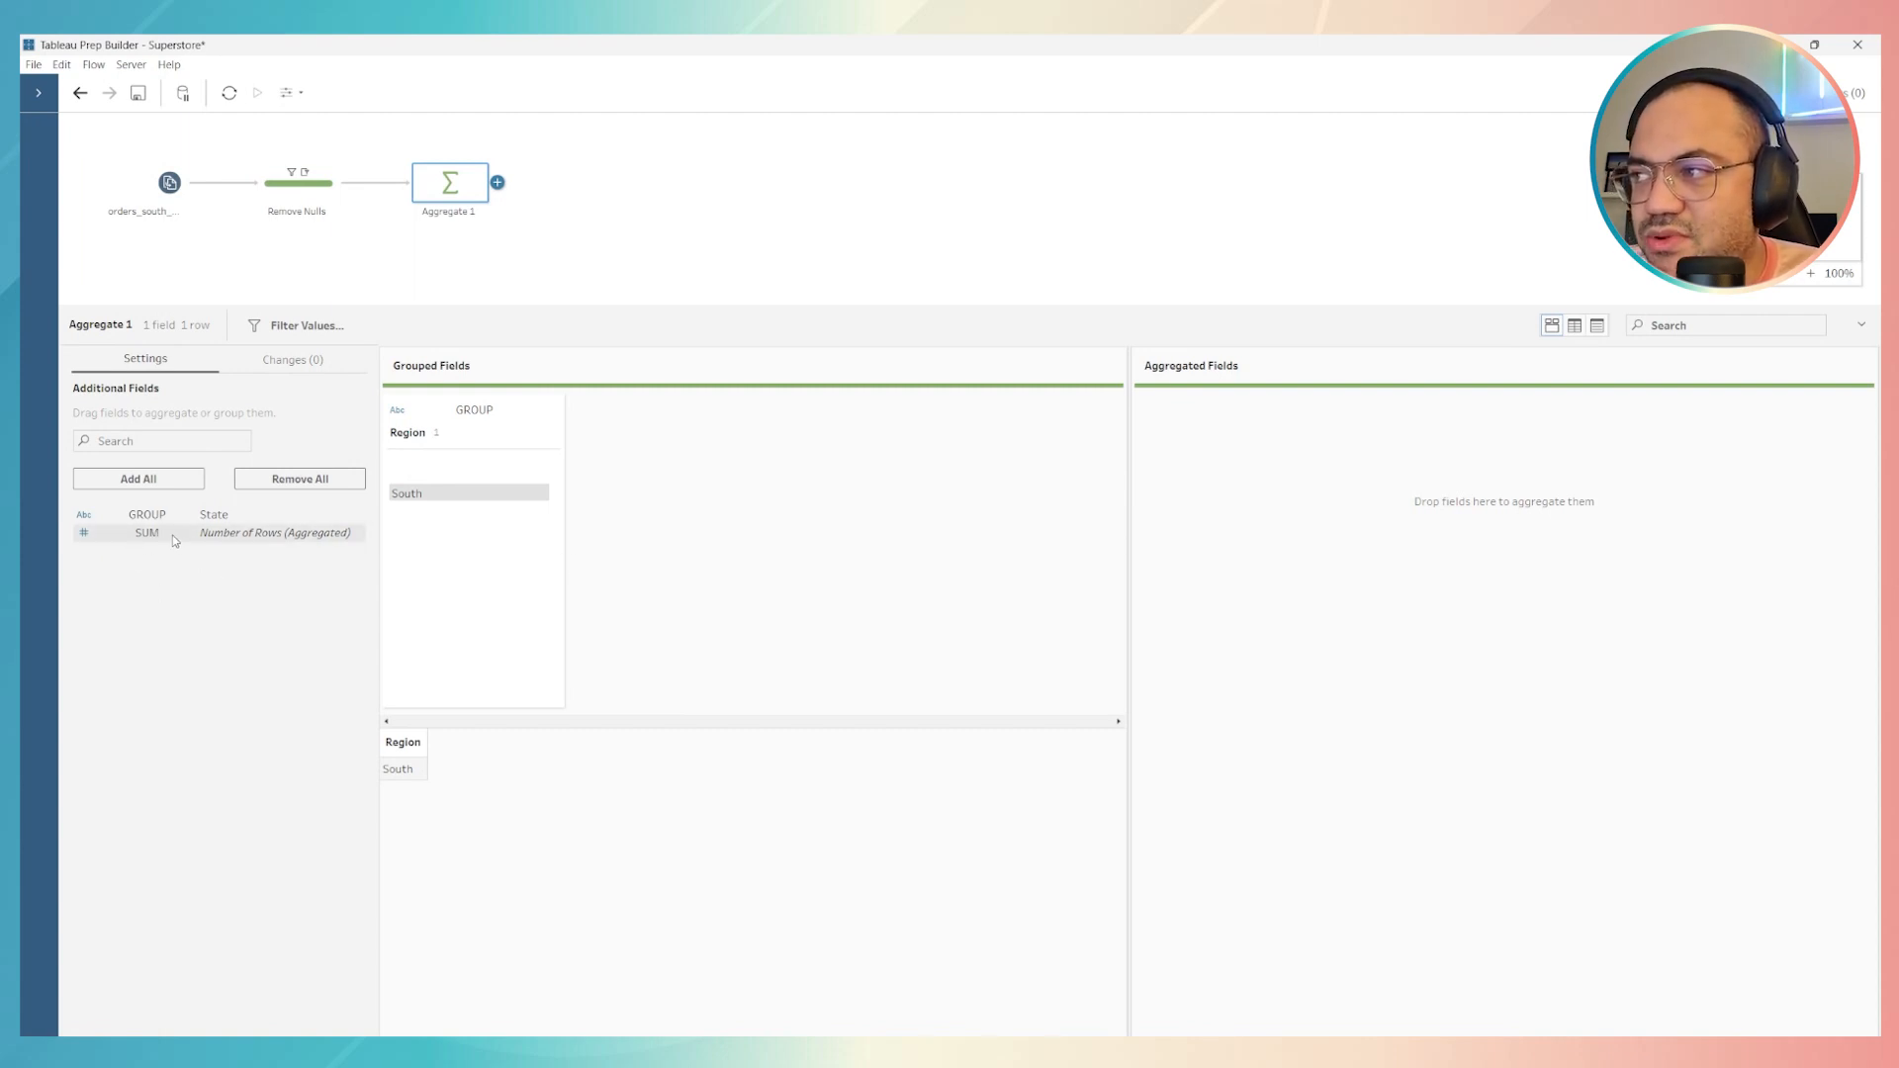
drag(172, 534, 238, 556)
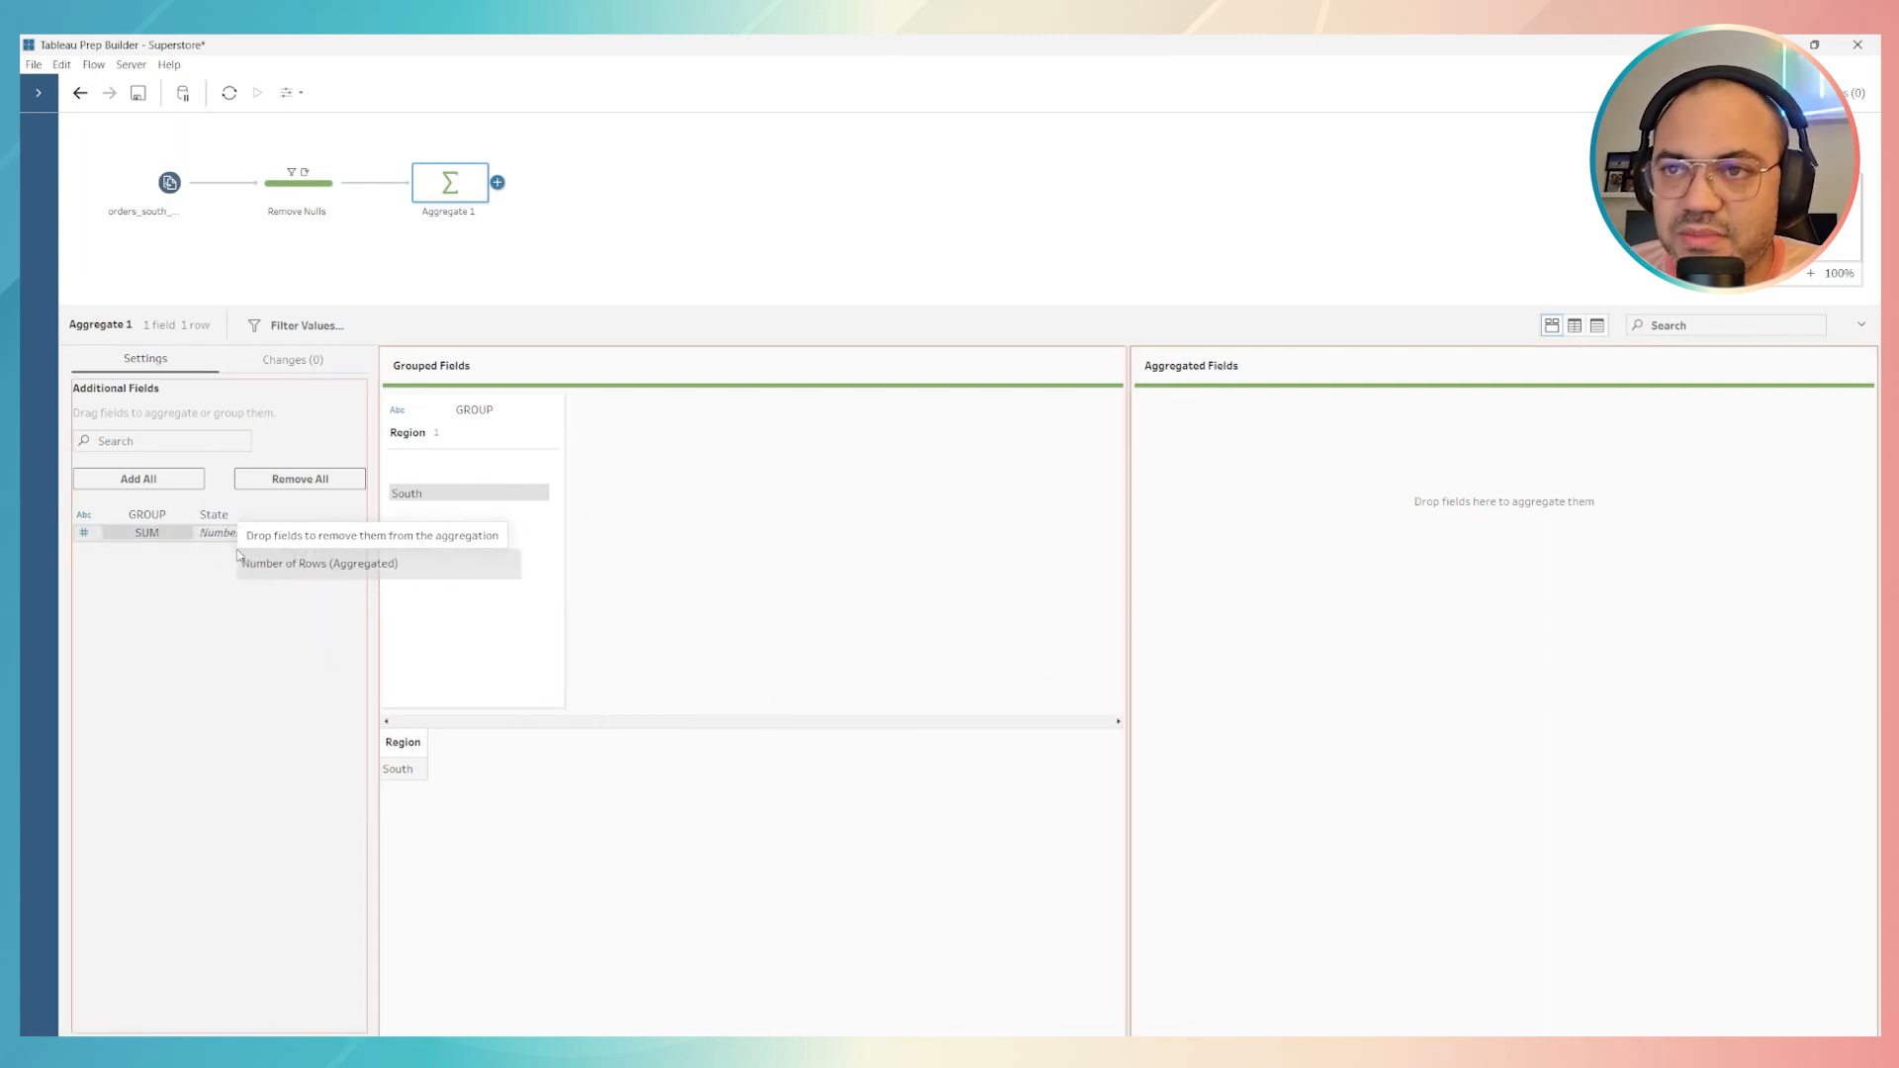
drag(238, 556, 1268, 467)
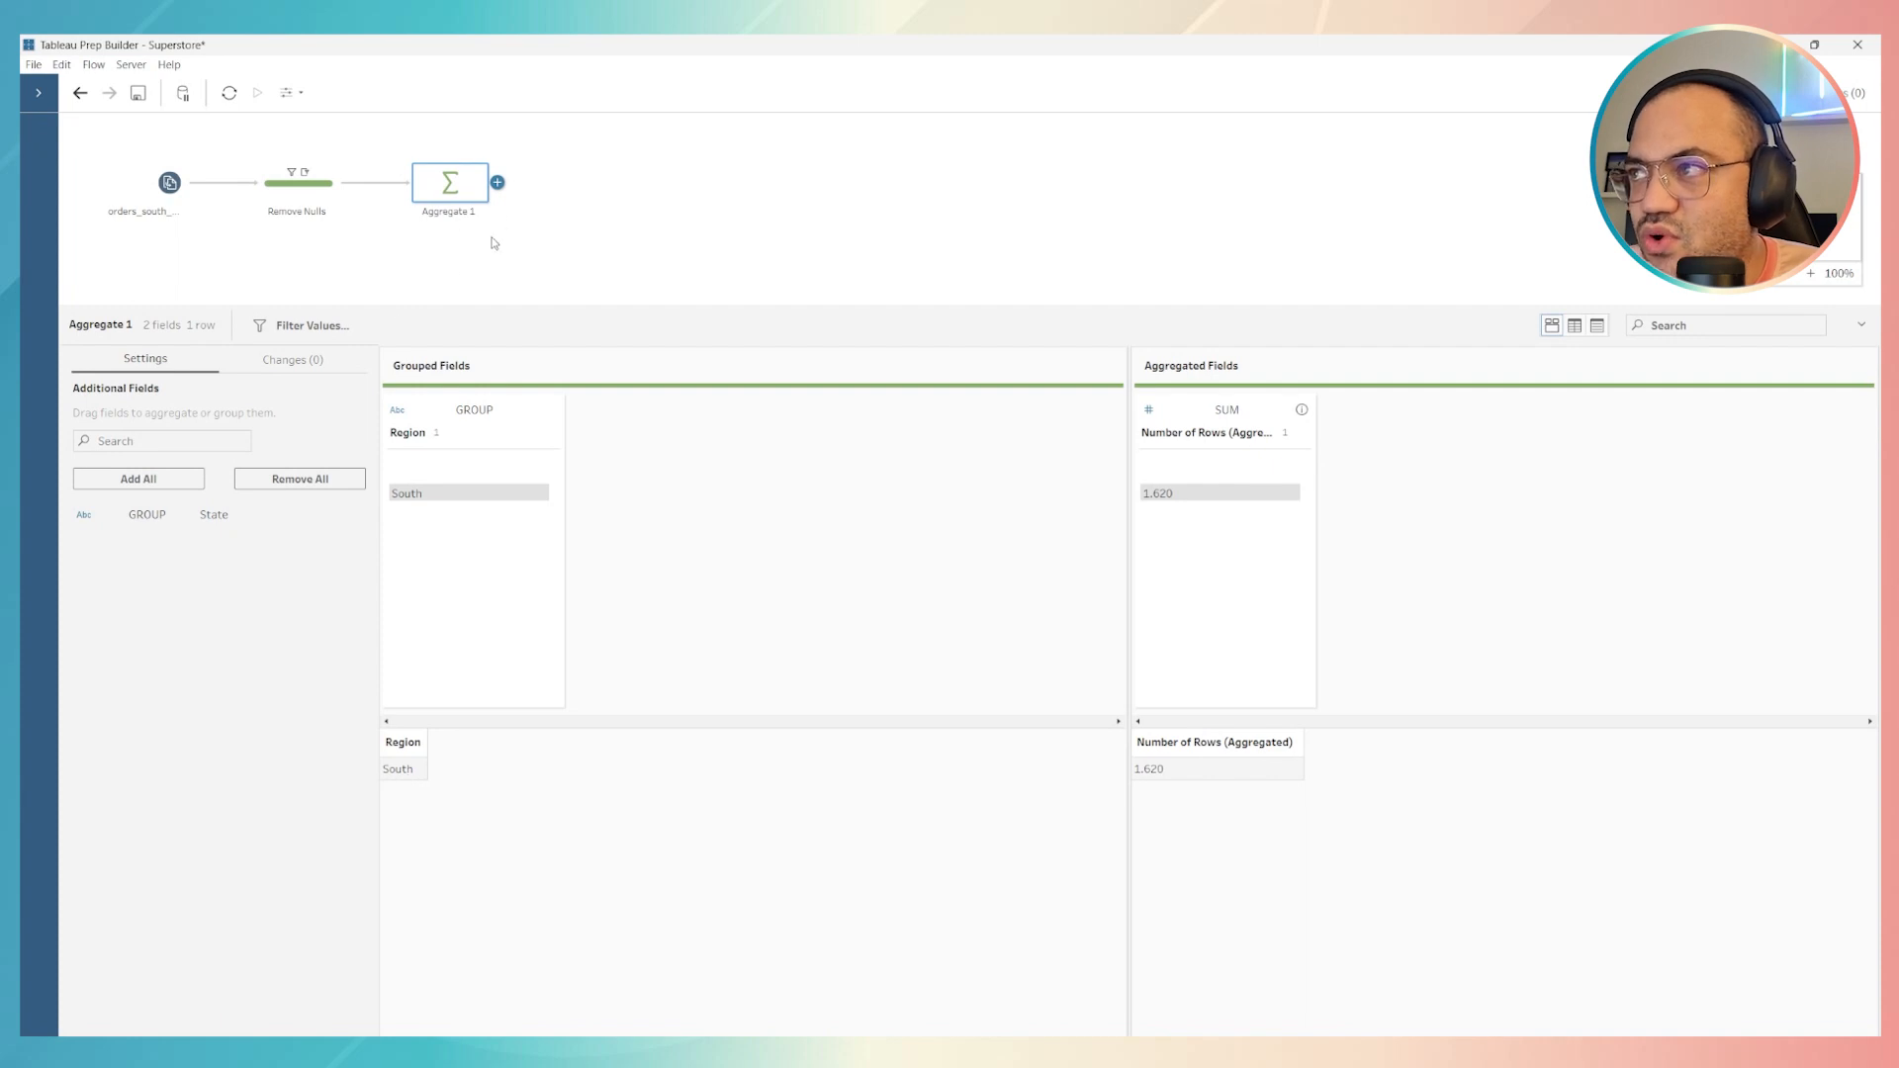
Add a Clean Step after Aggregate 1 and compare its rows with those of Remove Nulls
click(497, 183)
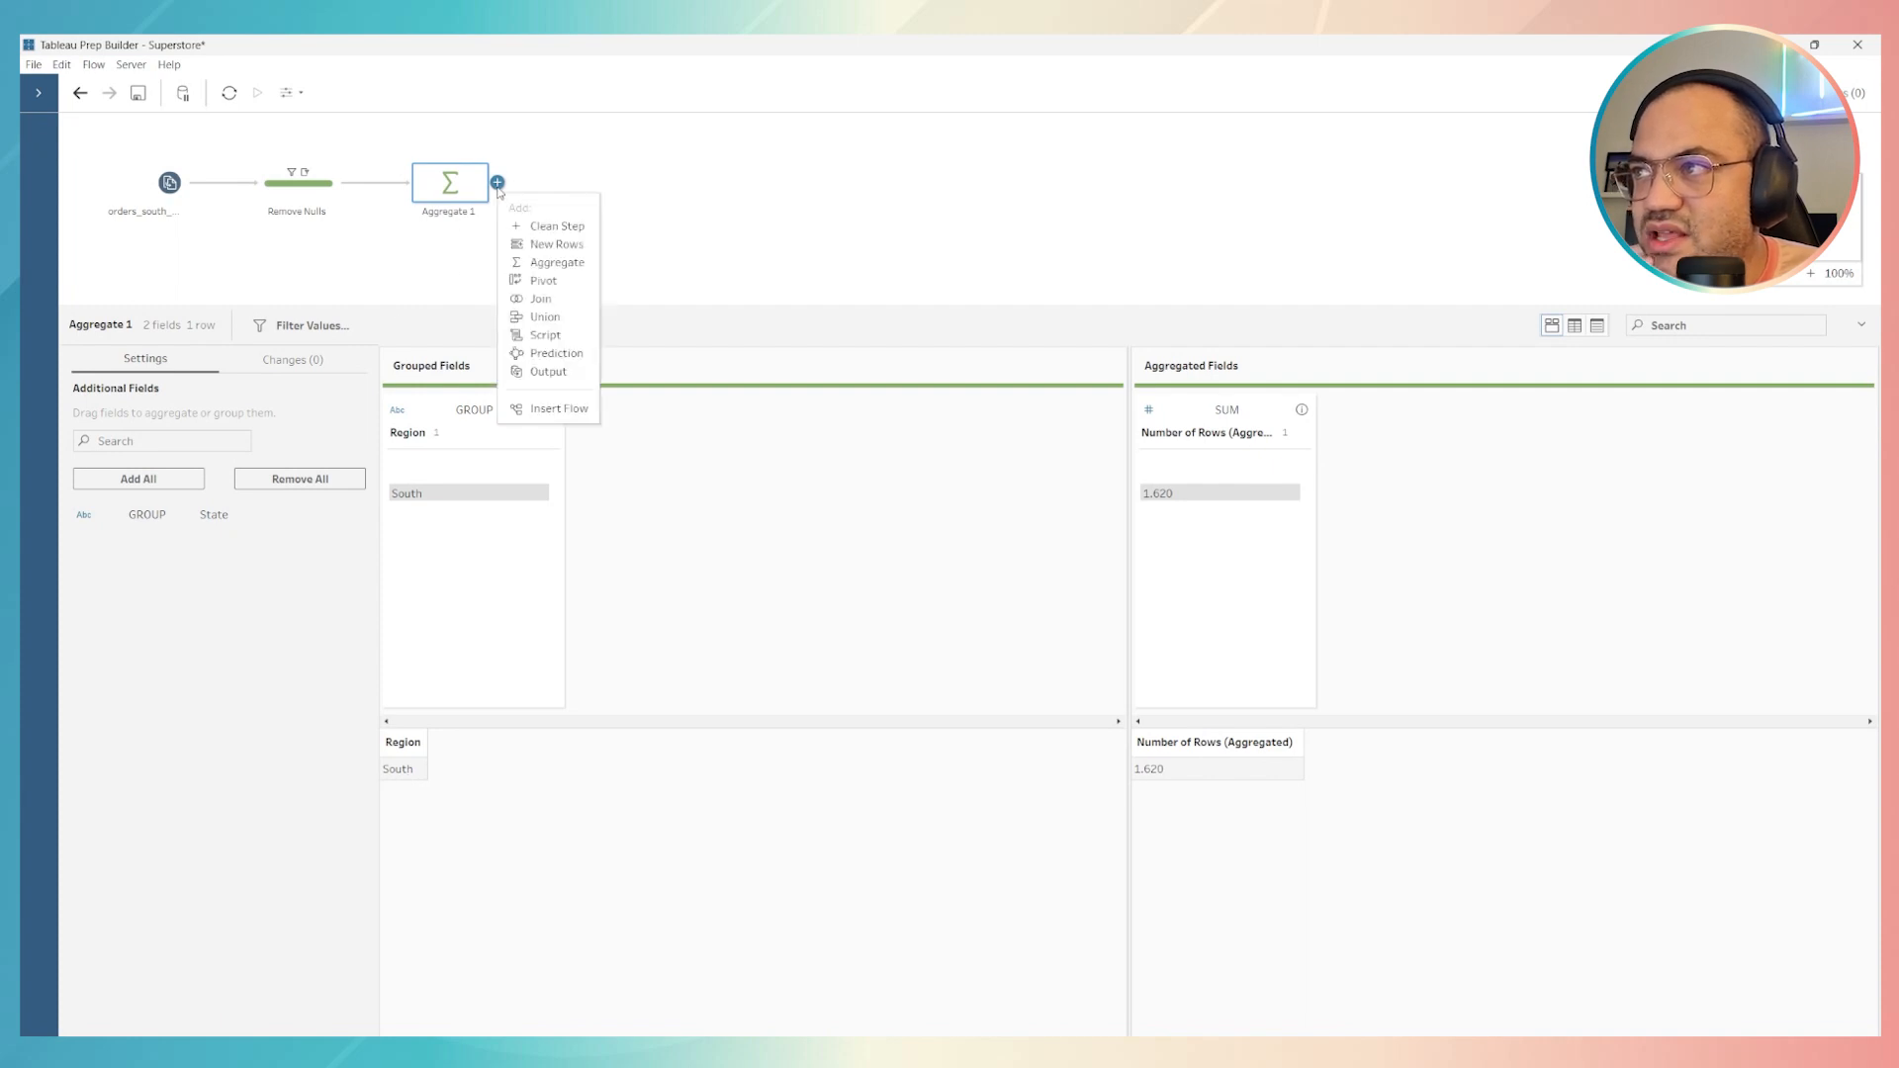
click(539, 227)
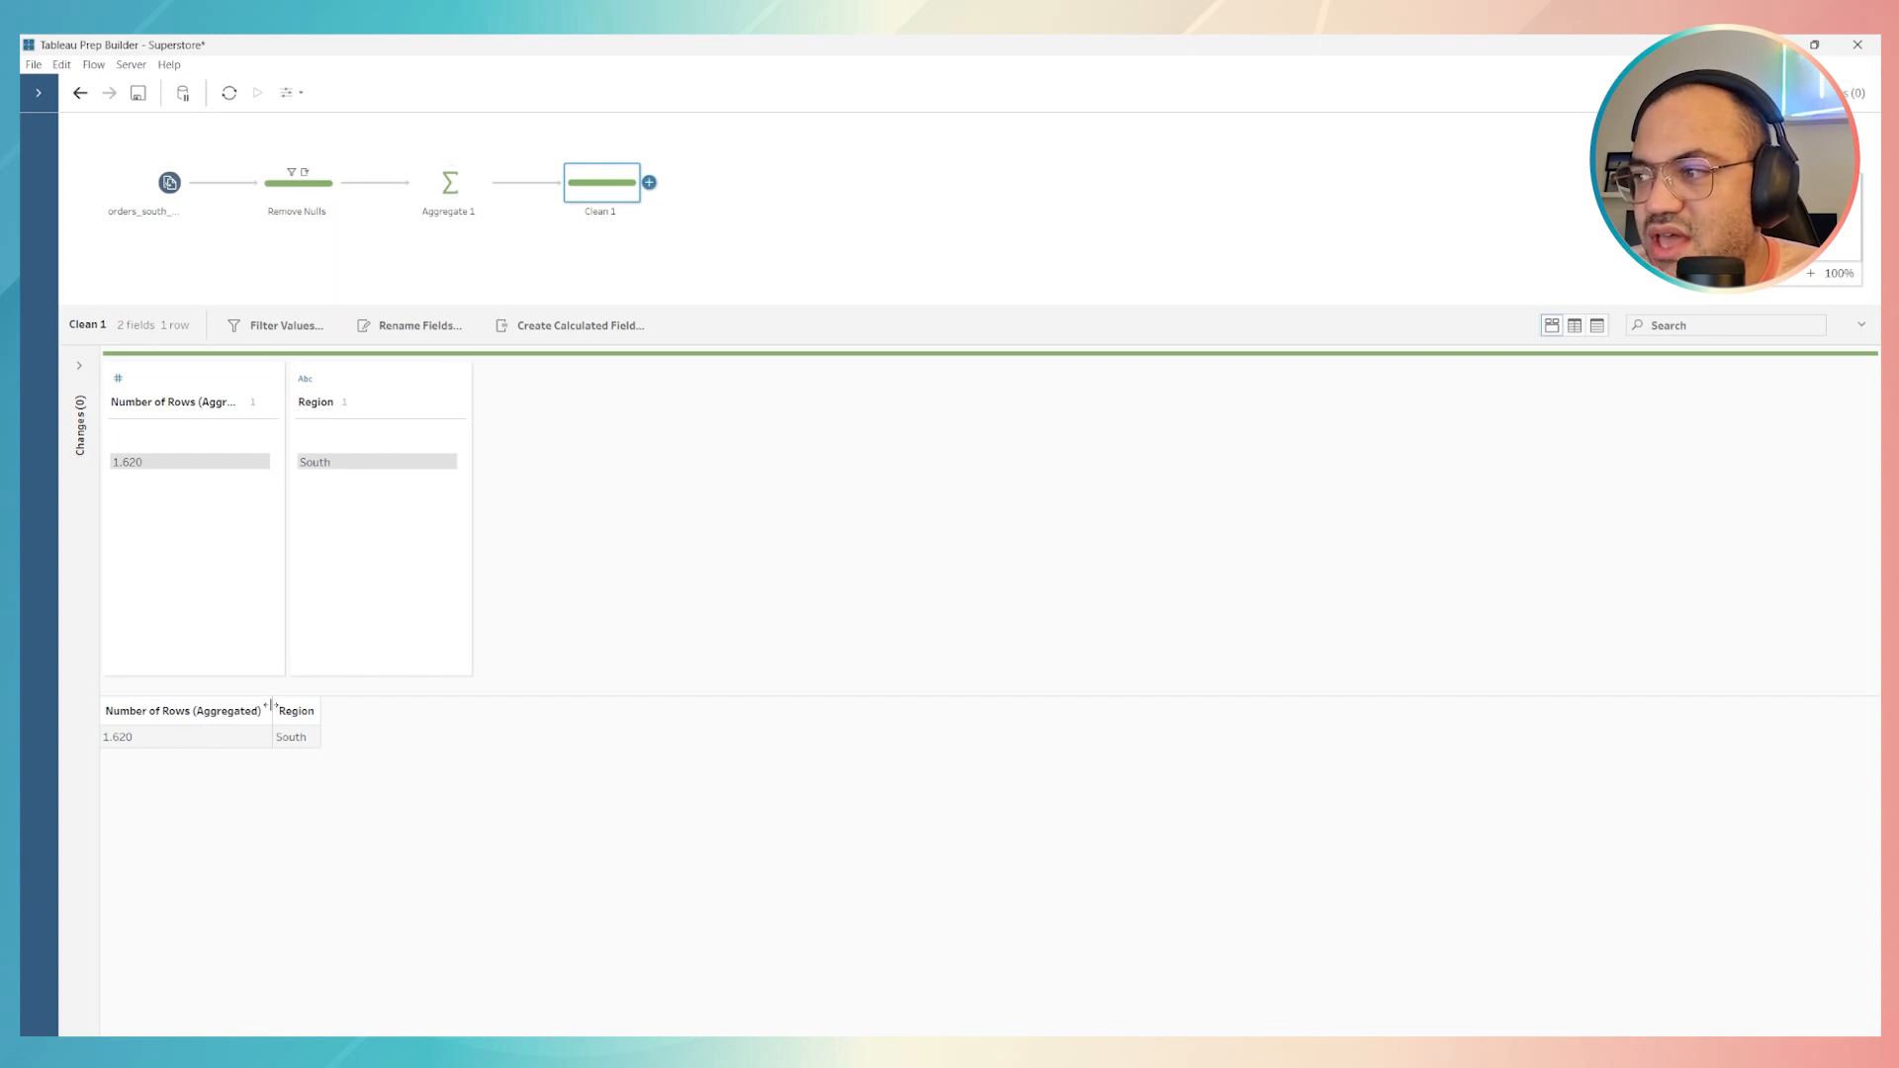
click(291, 741)
click(225, 743)
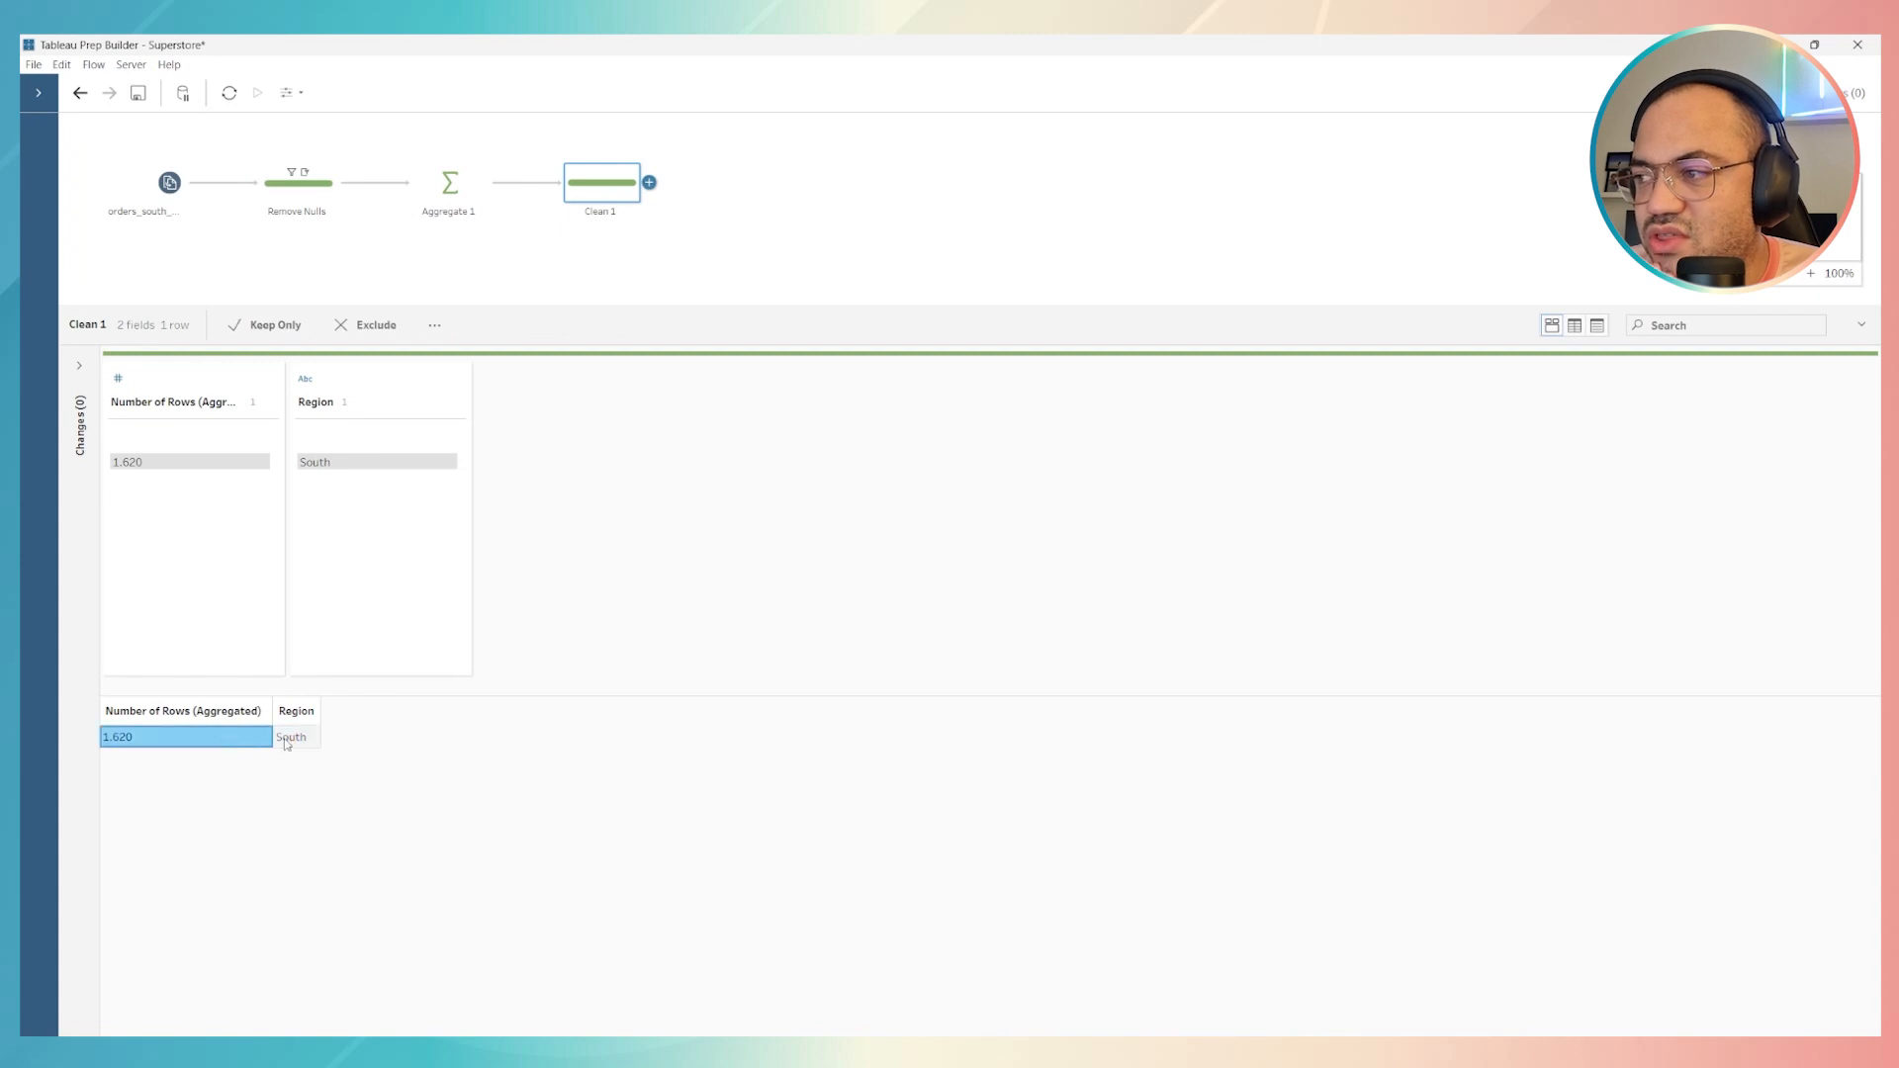
click(305, 744)
click(211, 740)
click(268, 740)
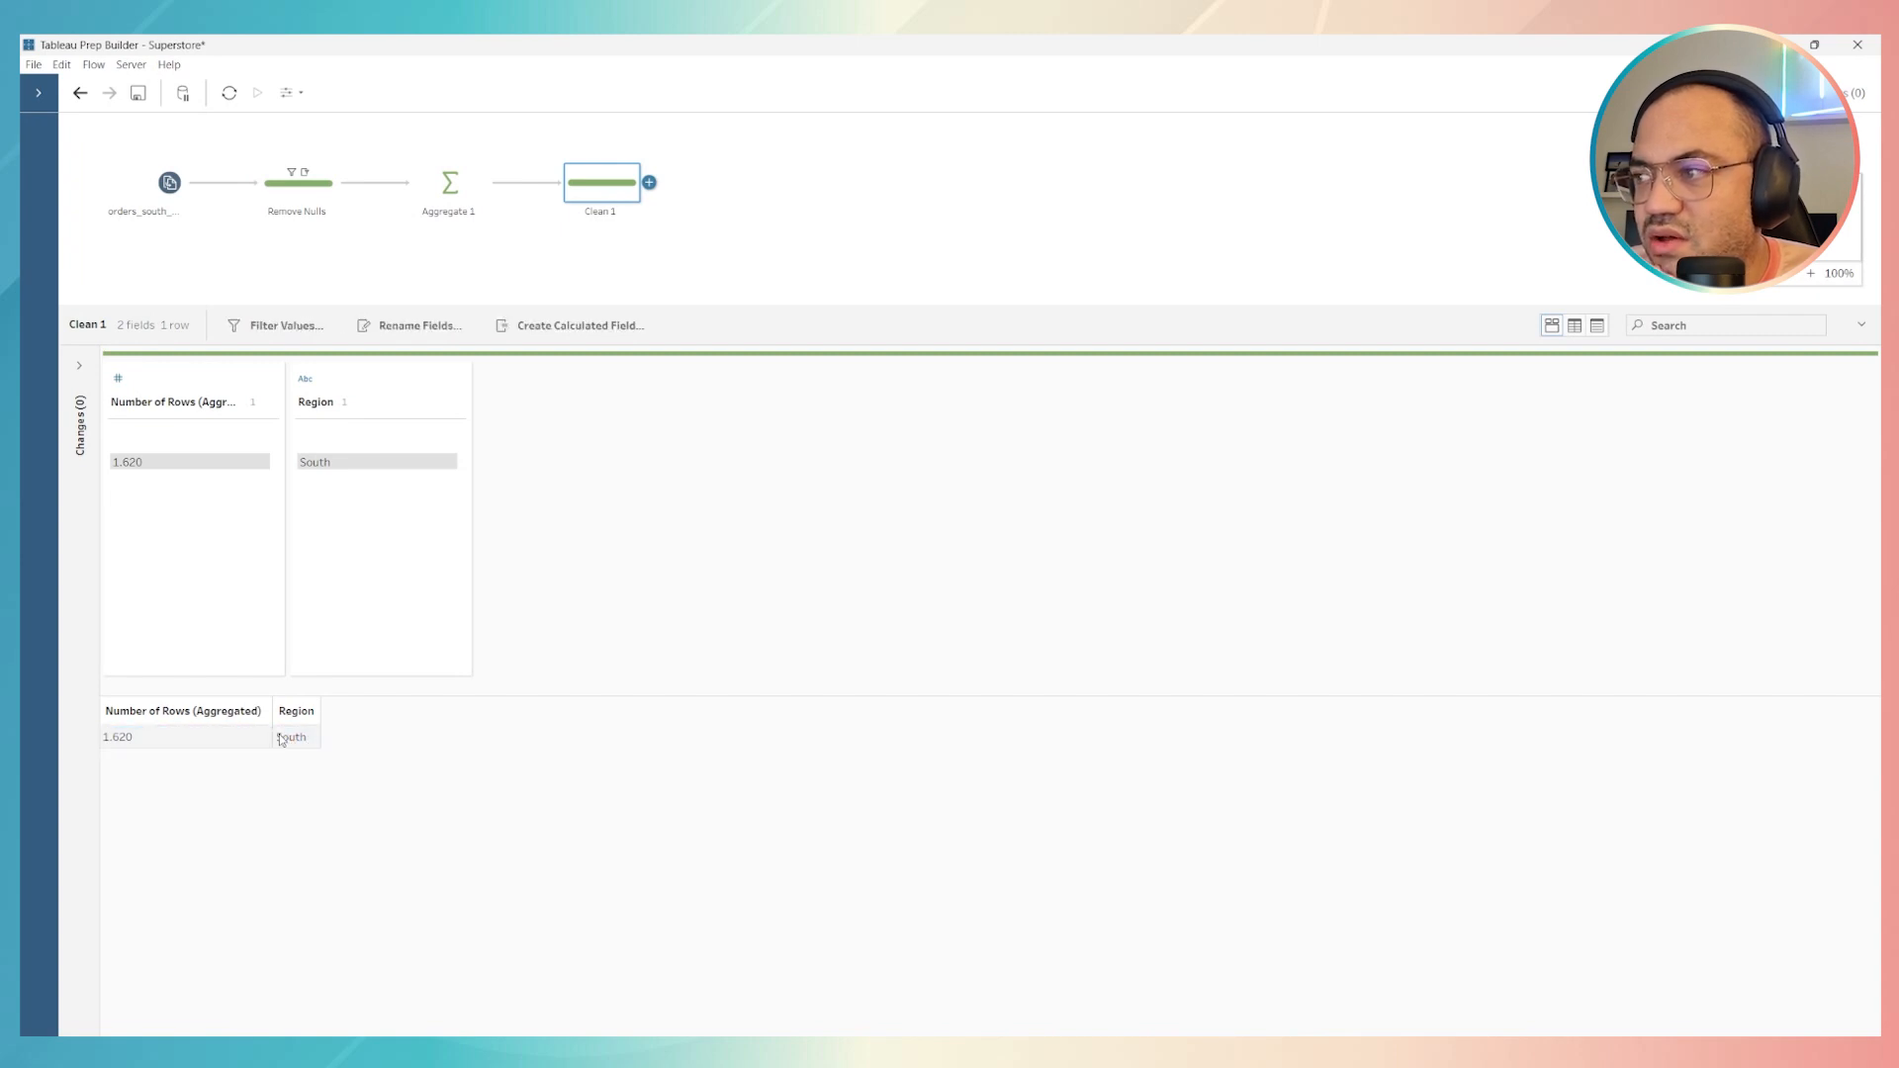
click(302, 197)
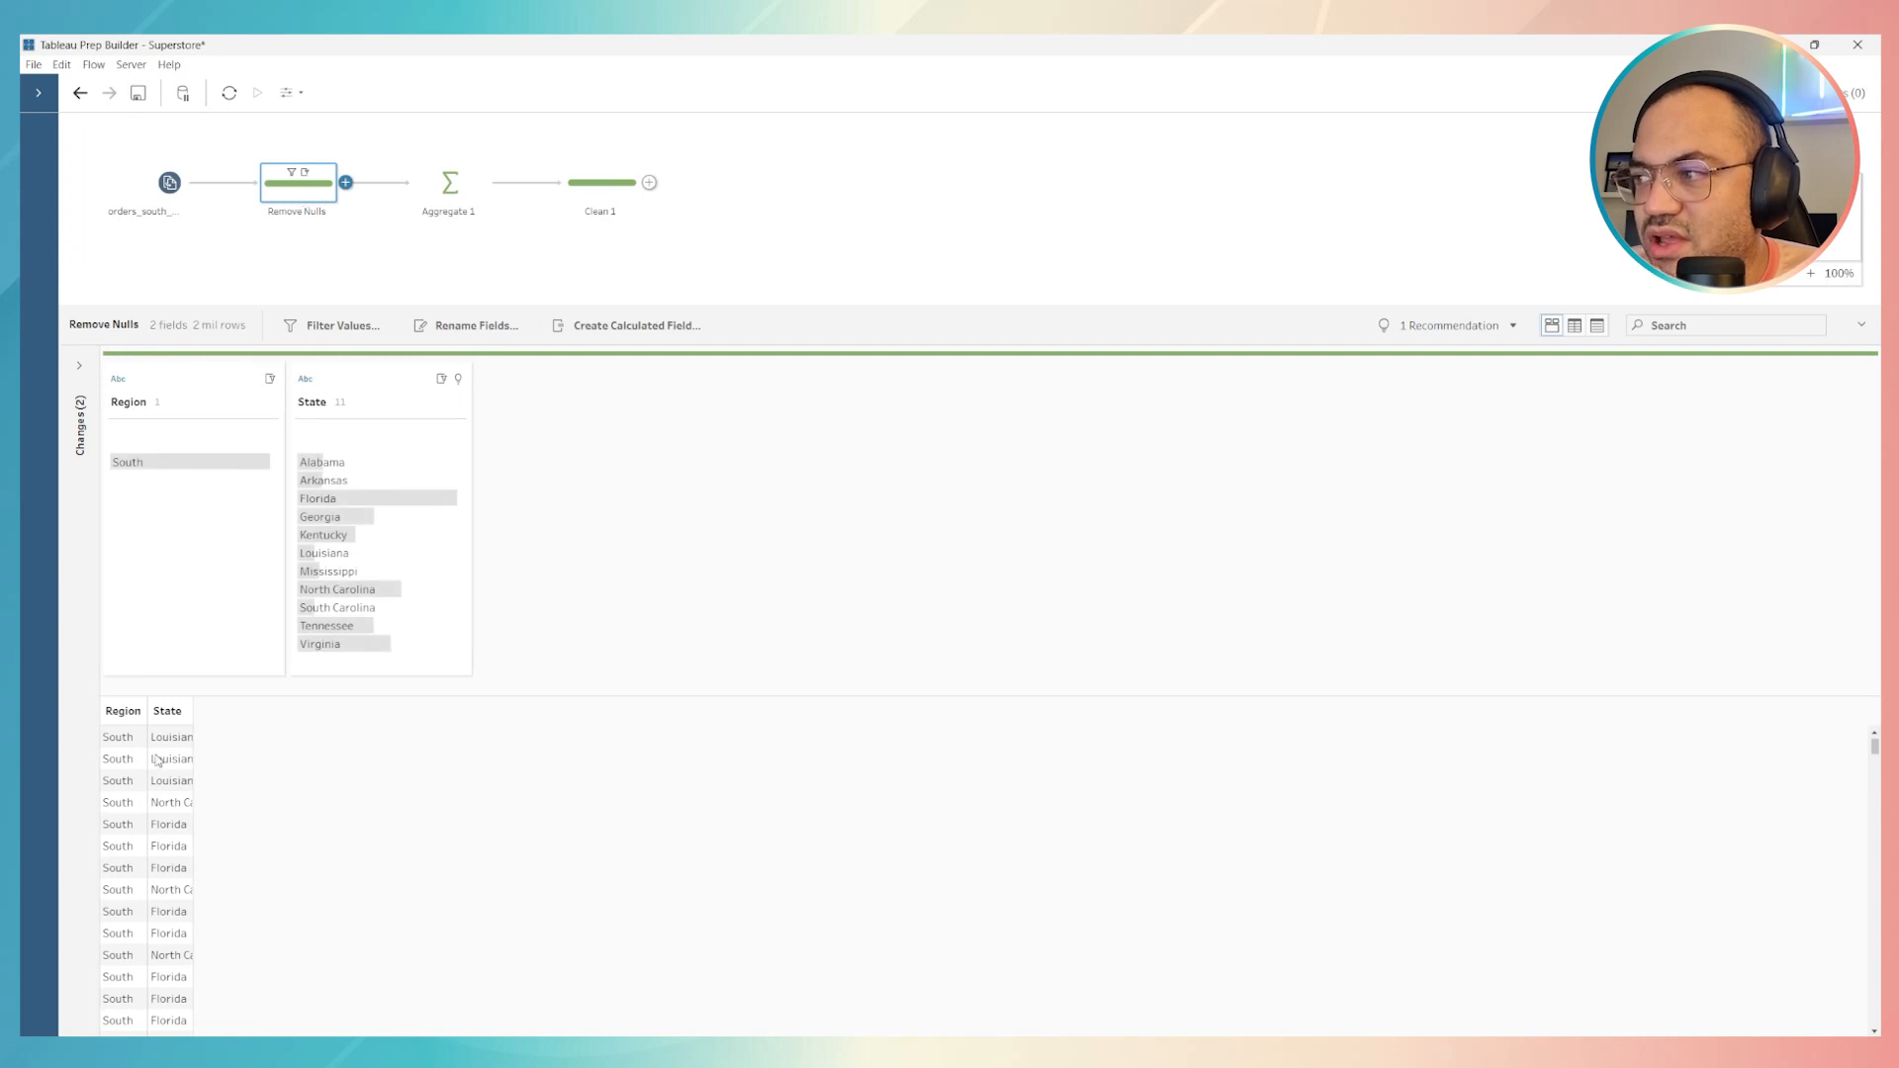
scroll(139, 789, down, 5)
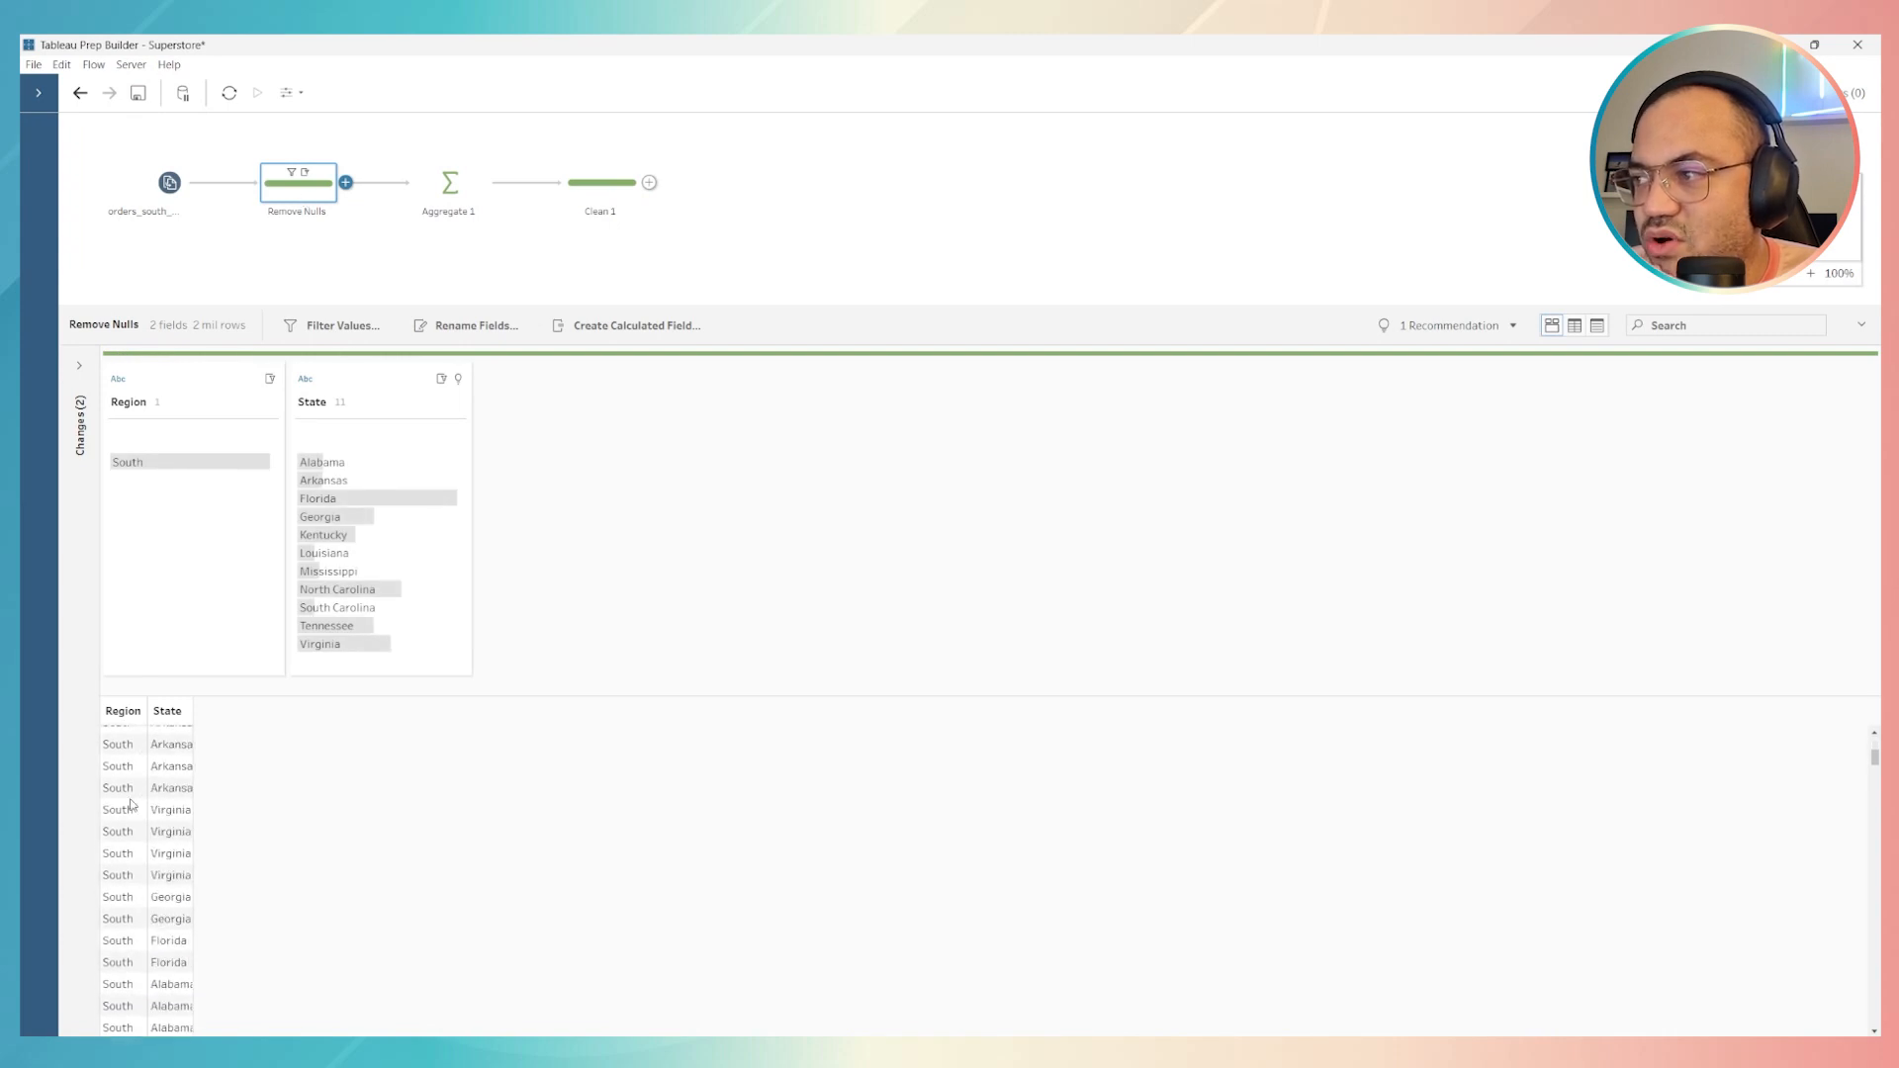
click(602, 182)
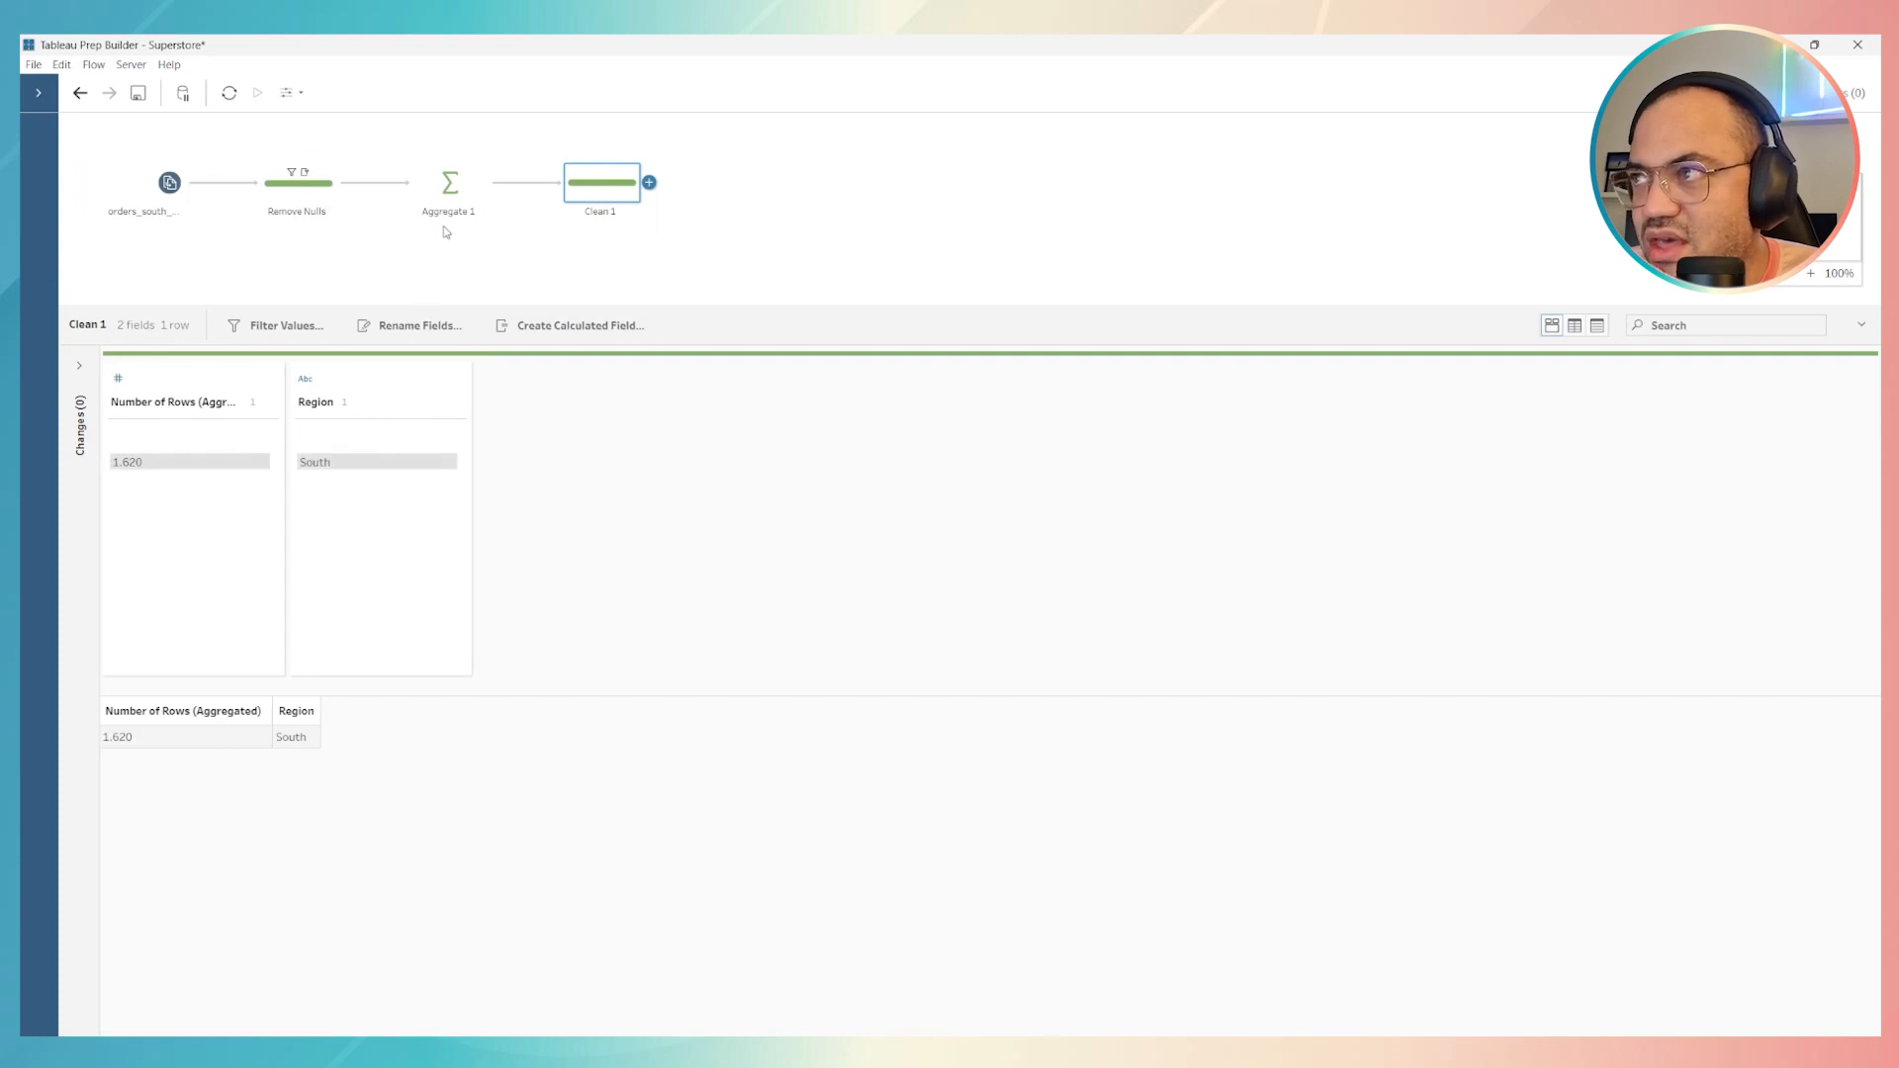
Add State to Aggregate 1's grouped fields and remove Number of Rows (Aggregated), checking the output in Clean 1
click(445, 185)
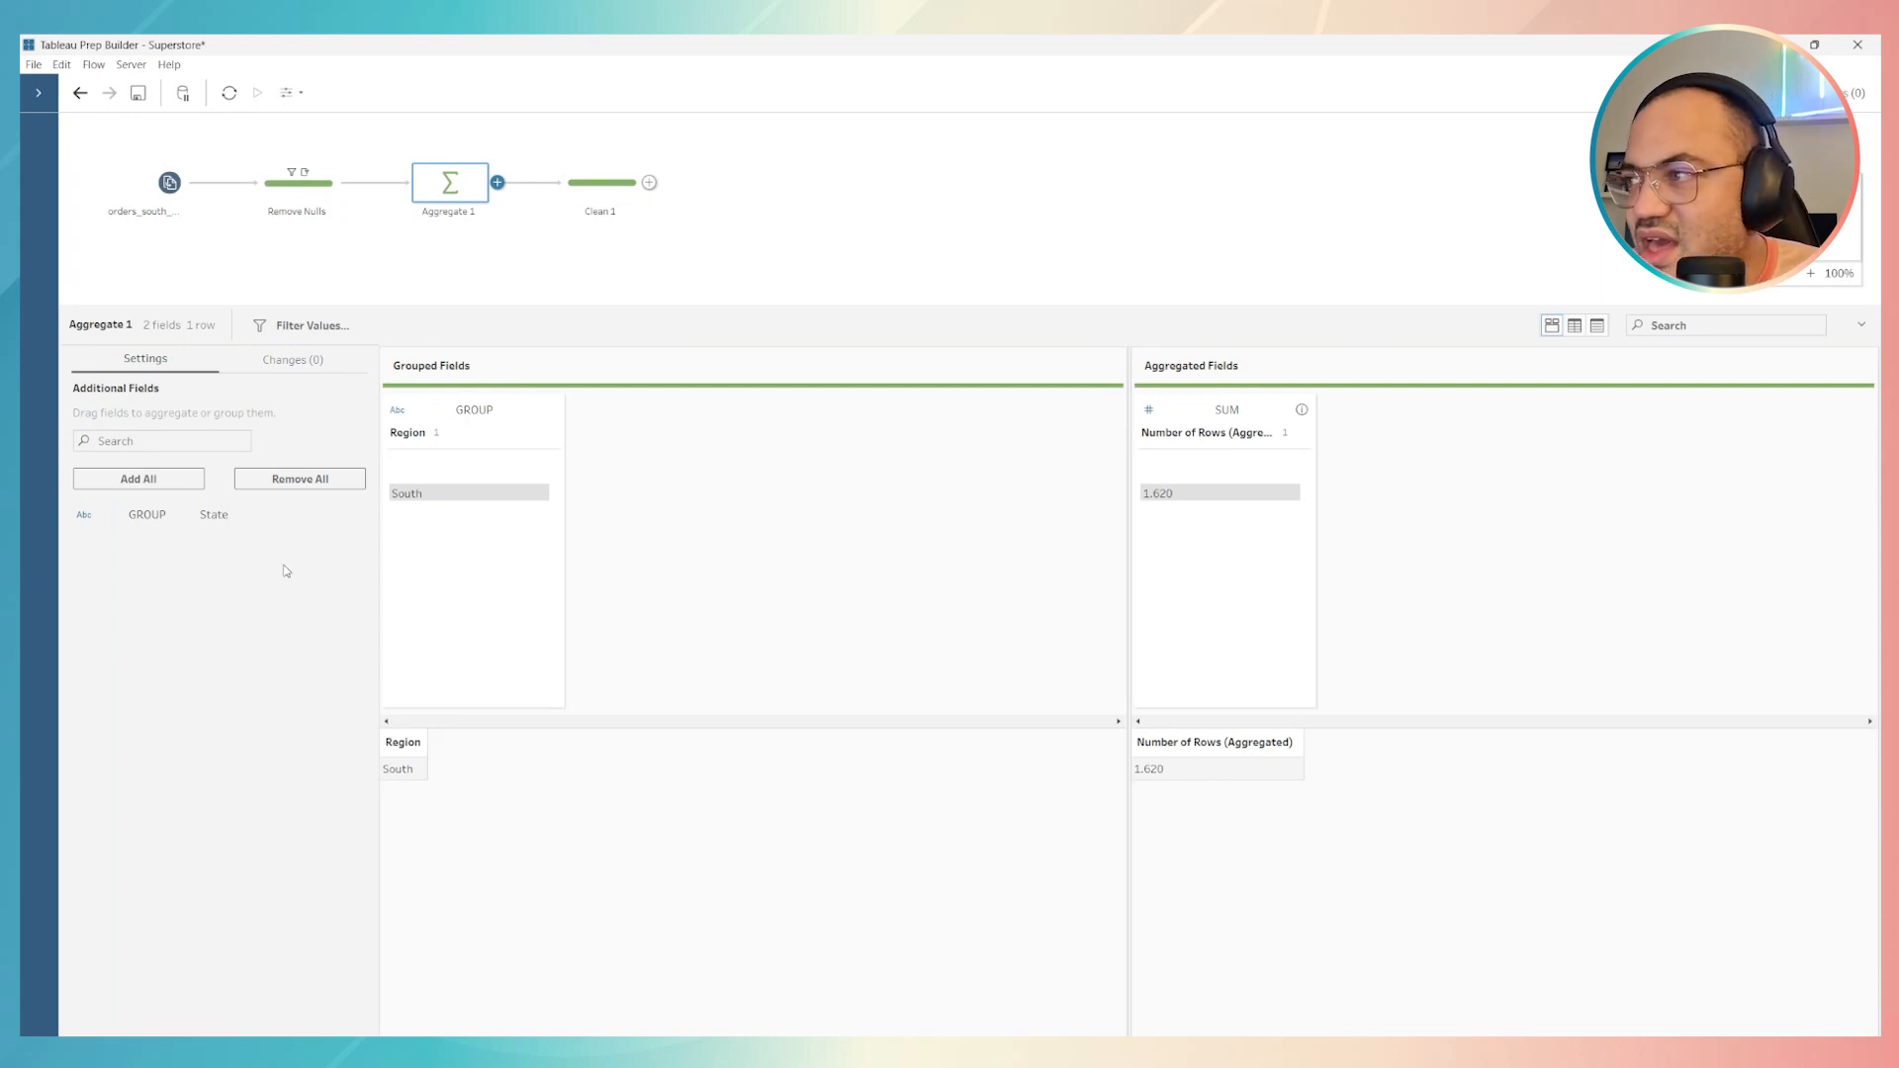
drag(165, 524, 659, 438)
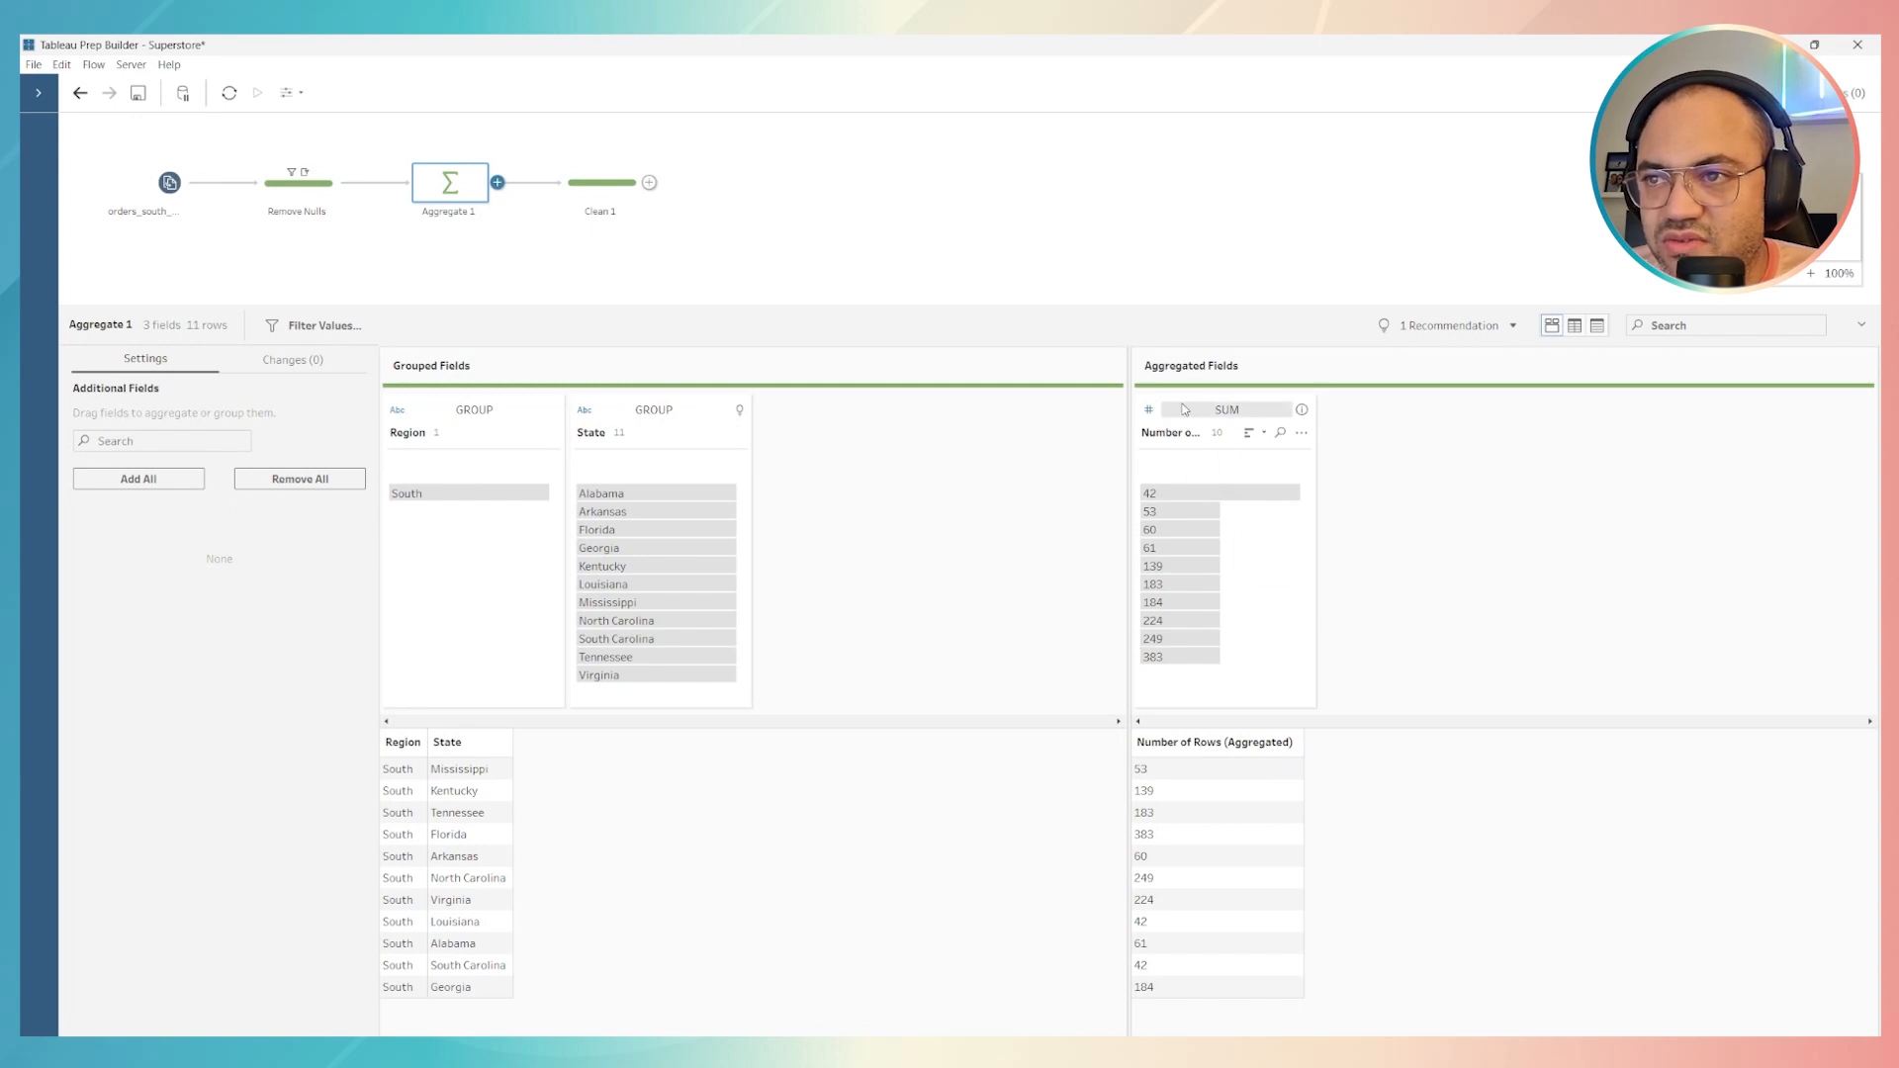
click(1302, 435)
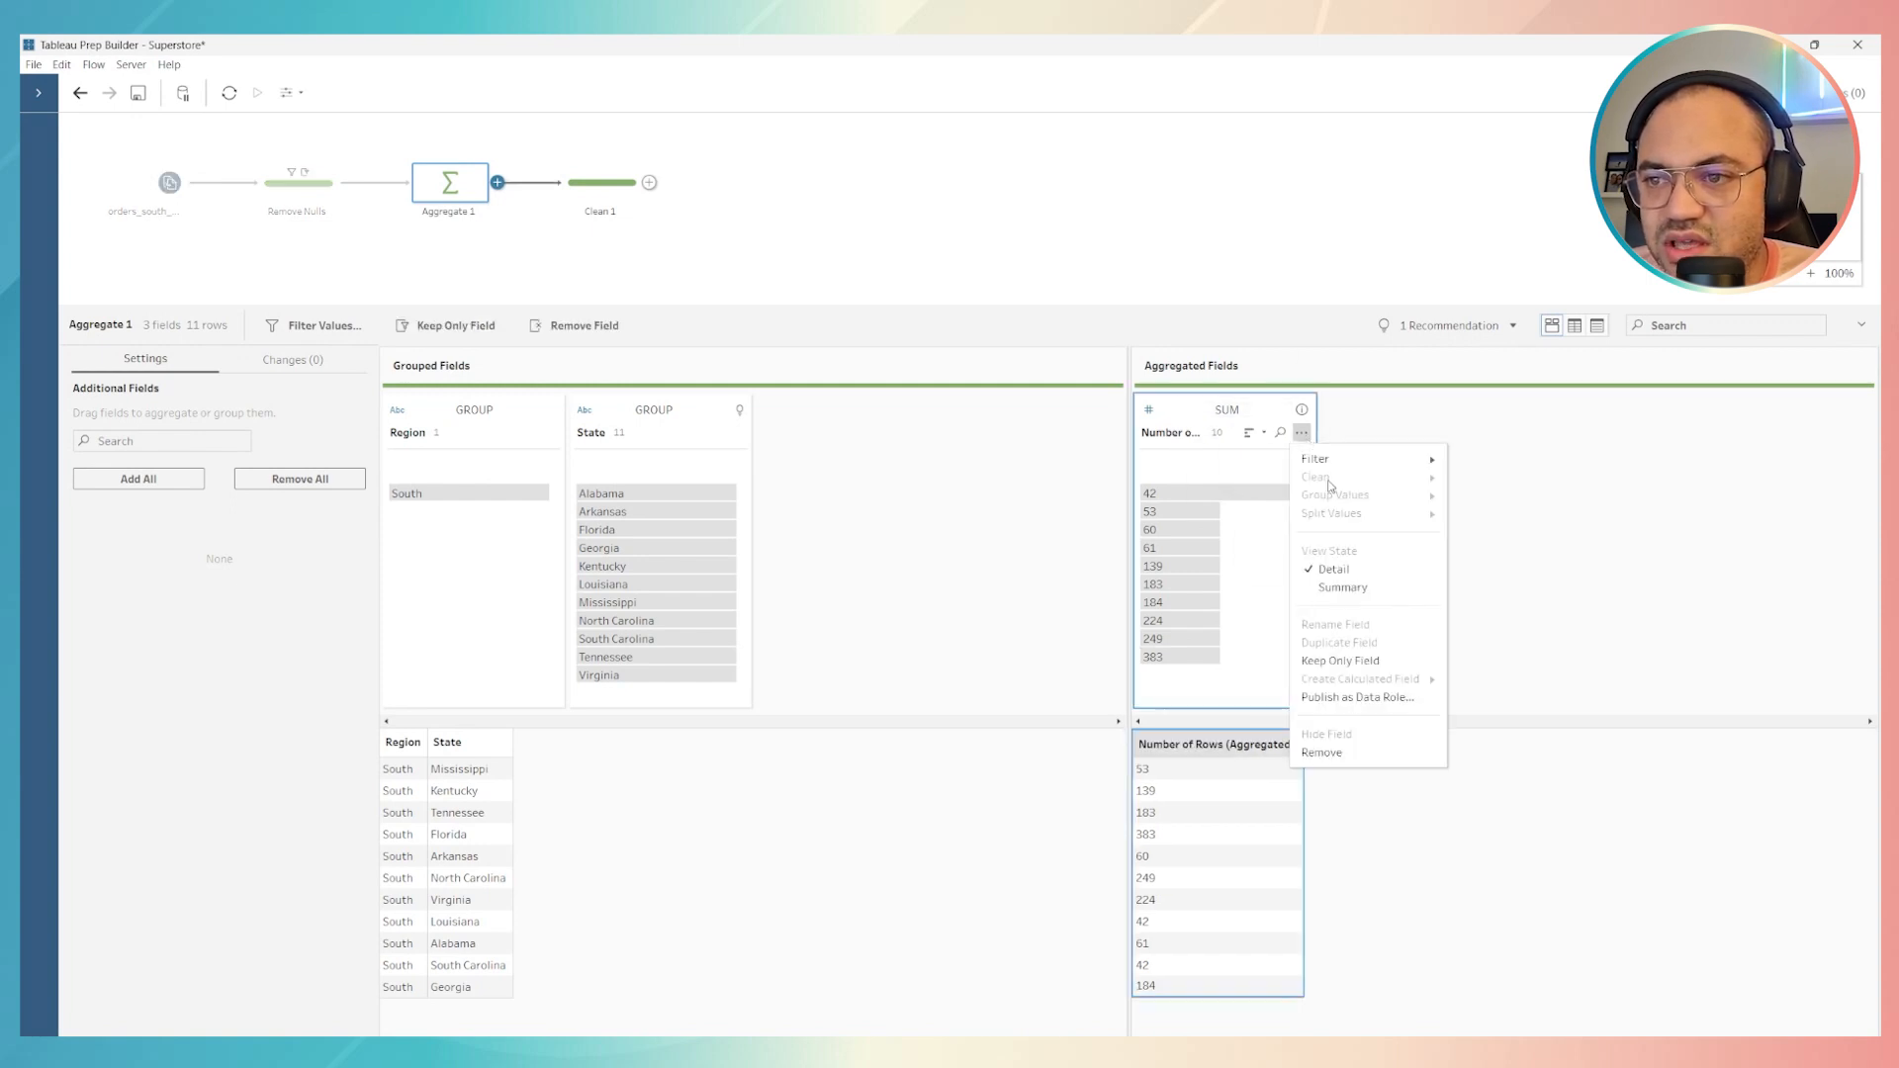
click(1395, 754)
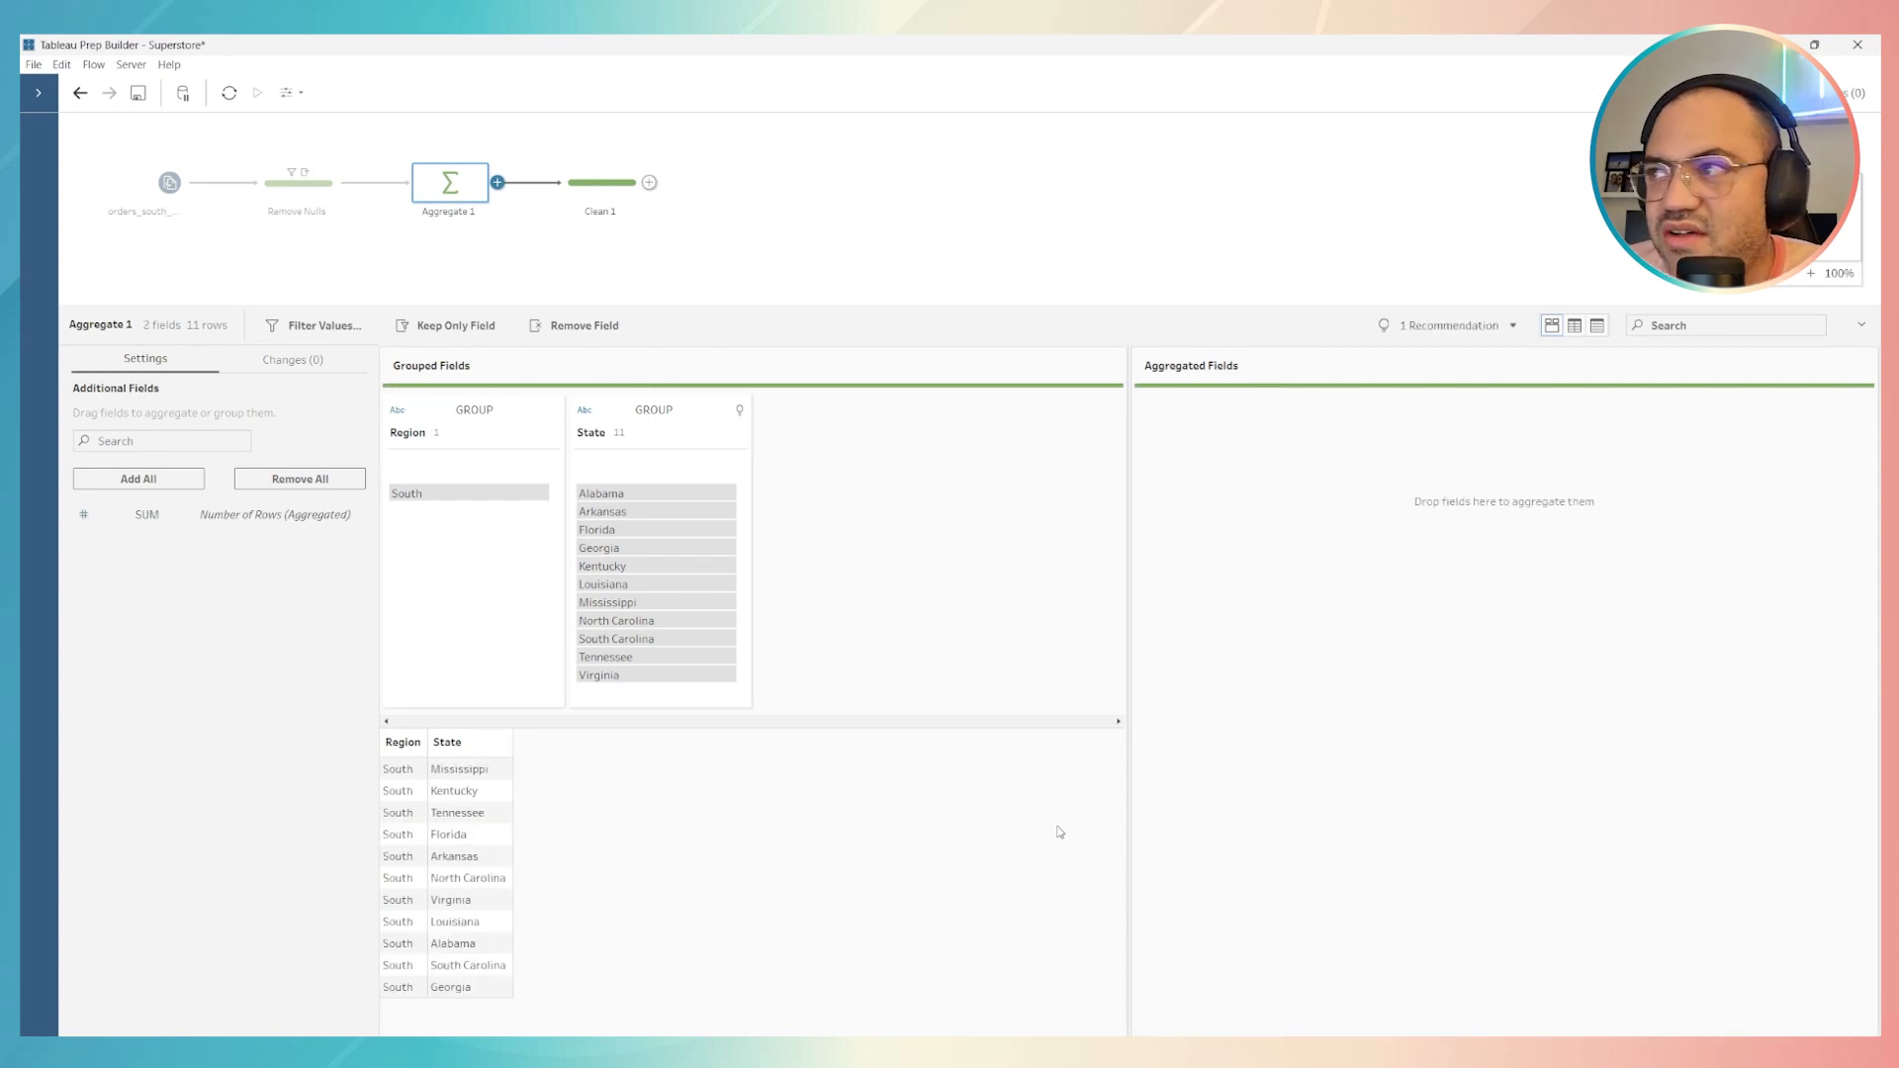
click(588, 195)
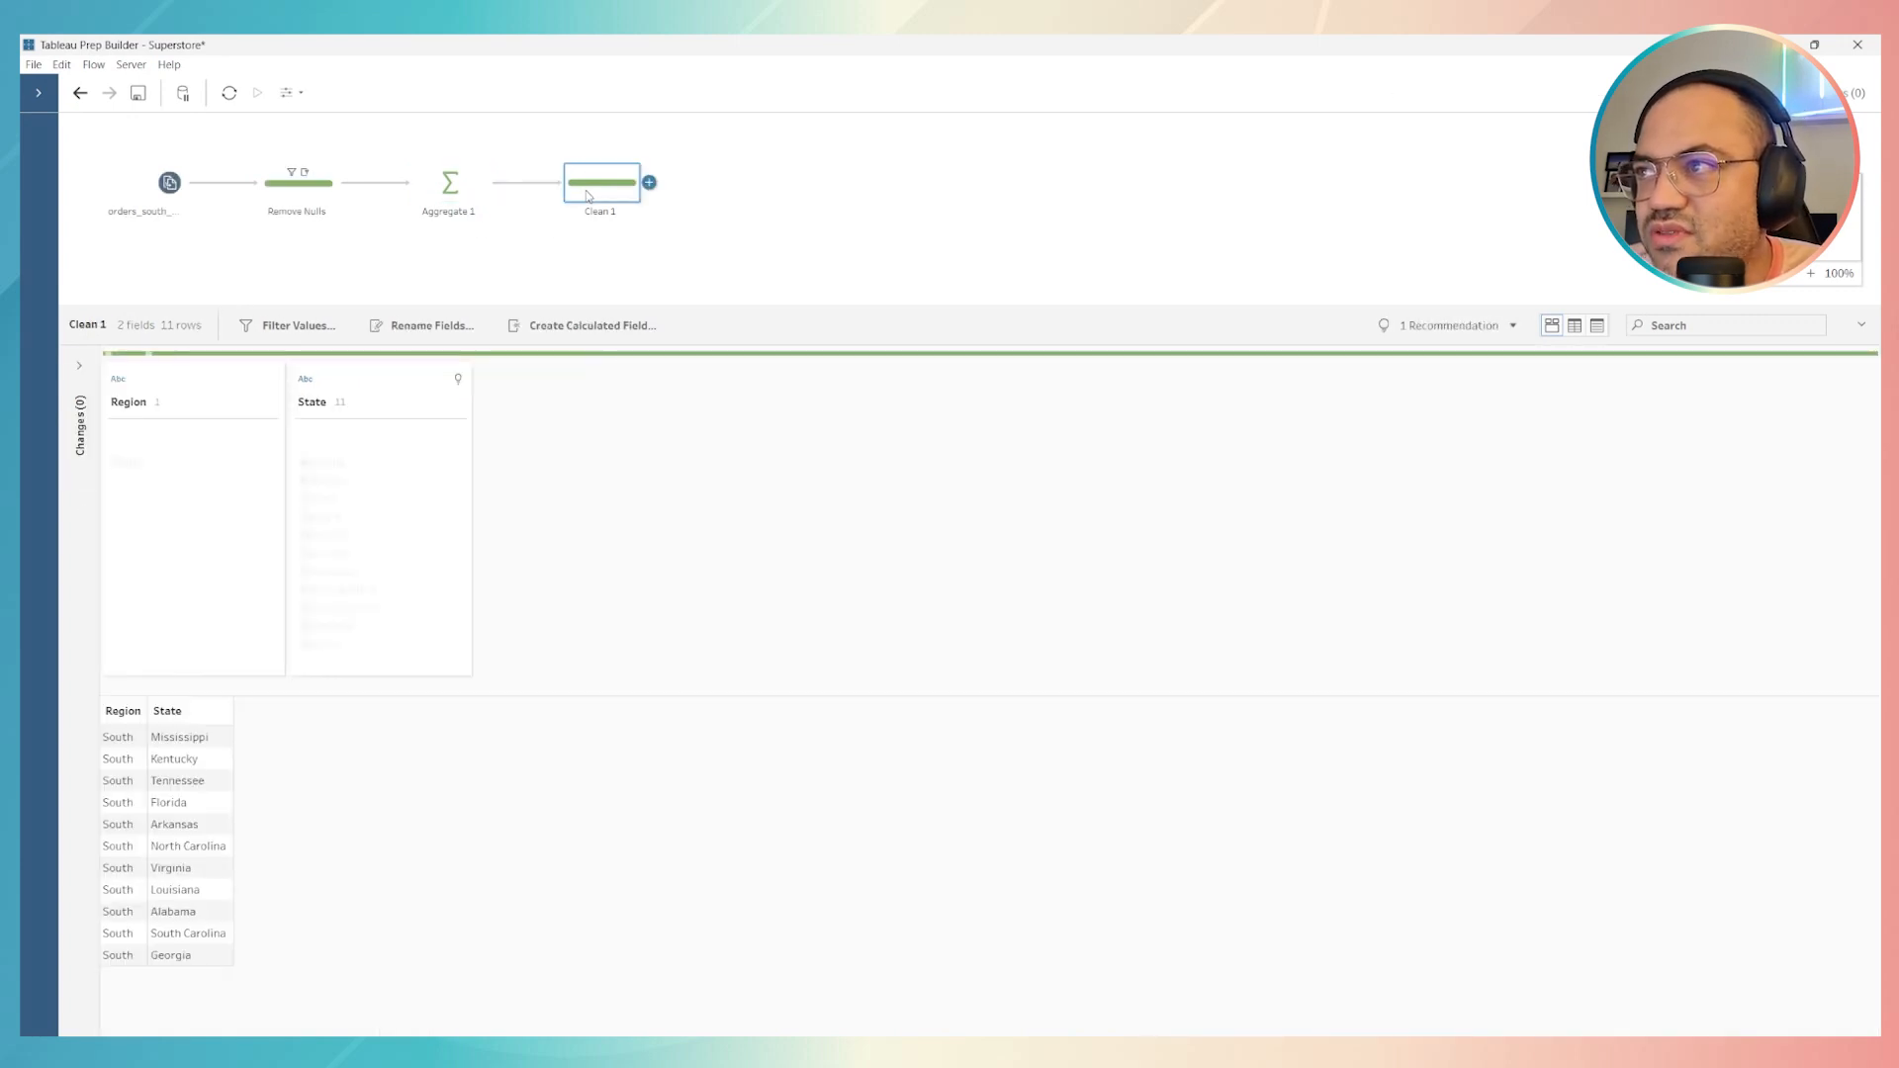